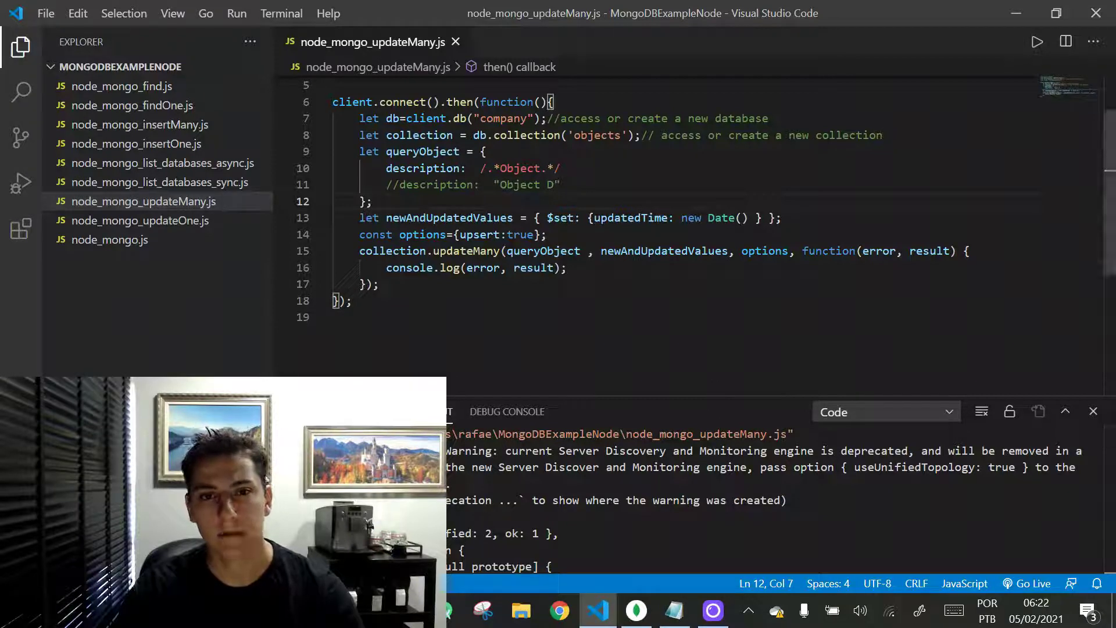
Walk through the updateMany call: queryObject filter, update values, upsert option and result callback.
{"action": "left_click_drag", "start_coordinate": [501, 251], "coordinate": [432, 250]}
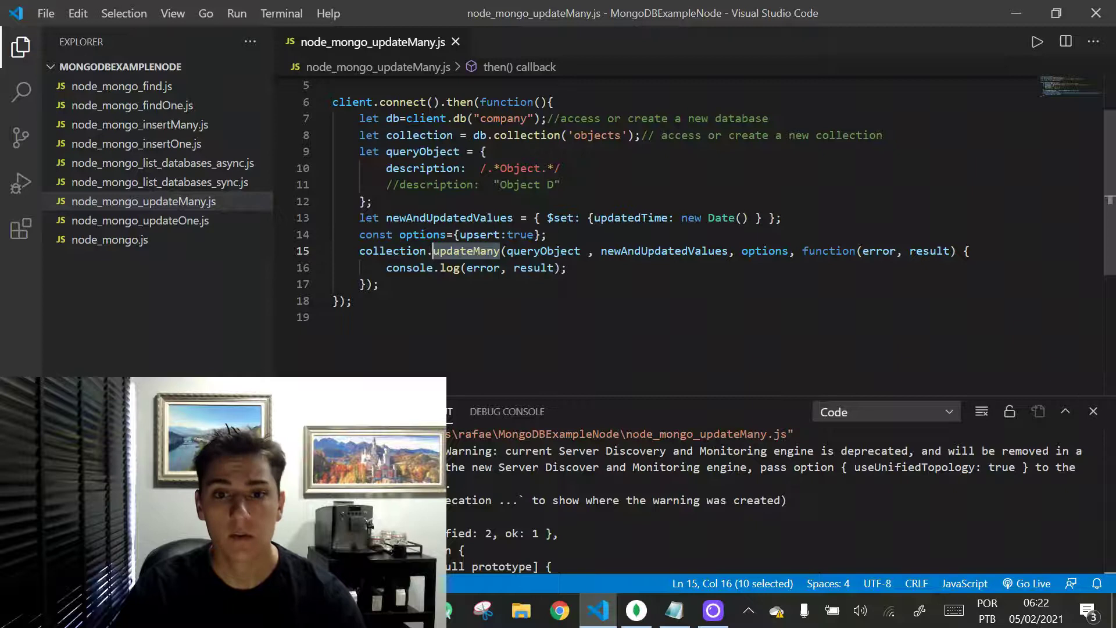
{"action": "mouse_move", "coordinate": [360, 151]}
{"action": "left_mouse_down"}
{"action": "mouse_move", "coordinate": [400, 184]}
{"action": "mouse_move", "coordinate": [372, 202]}
{"action": "left_mouse_up"}
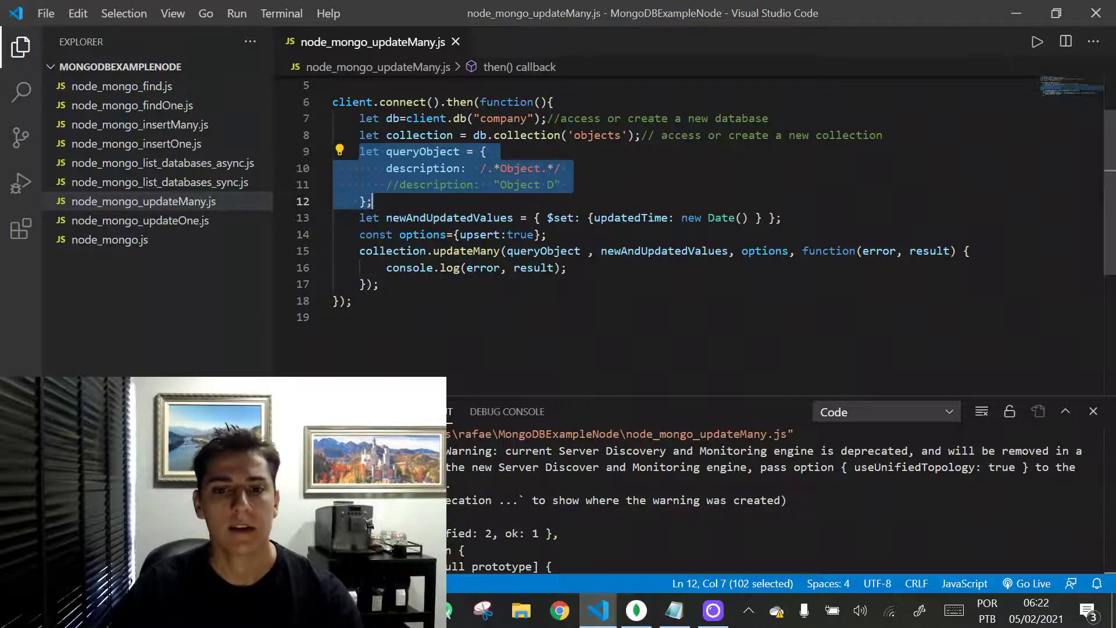
{"action": "left_click_drag", "start_coordinate": [729, 251], "coordinate": [600, 251]}
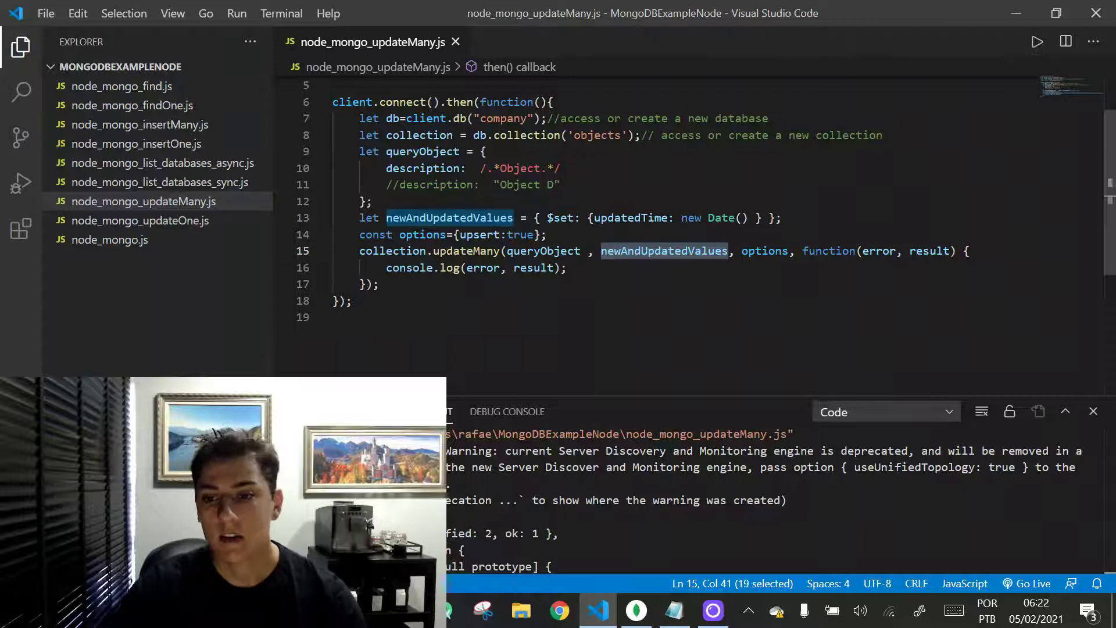
{"action": "left_click_drag", "start_coordinate": [789, 251], "coordinate": [742, 251]}
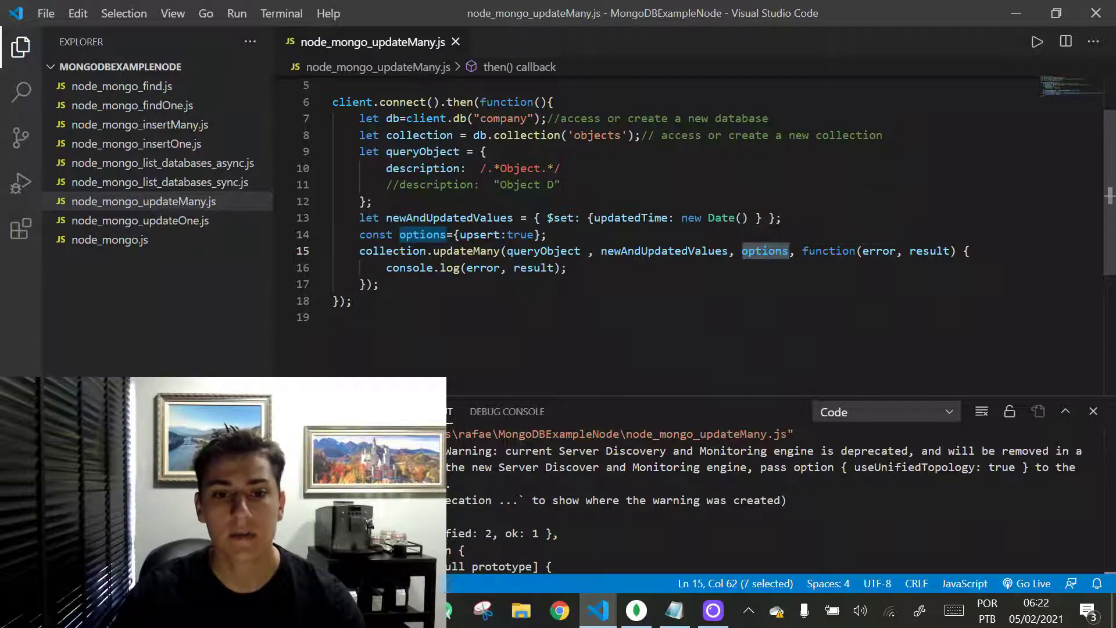
{"action": "left_click_drag", "start_coordinate": [460, 235], "coordinate": [501, 235]}
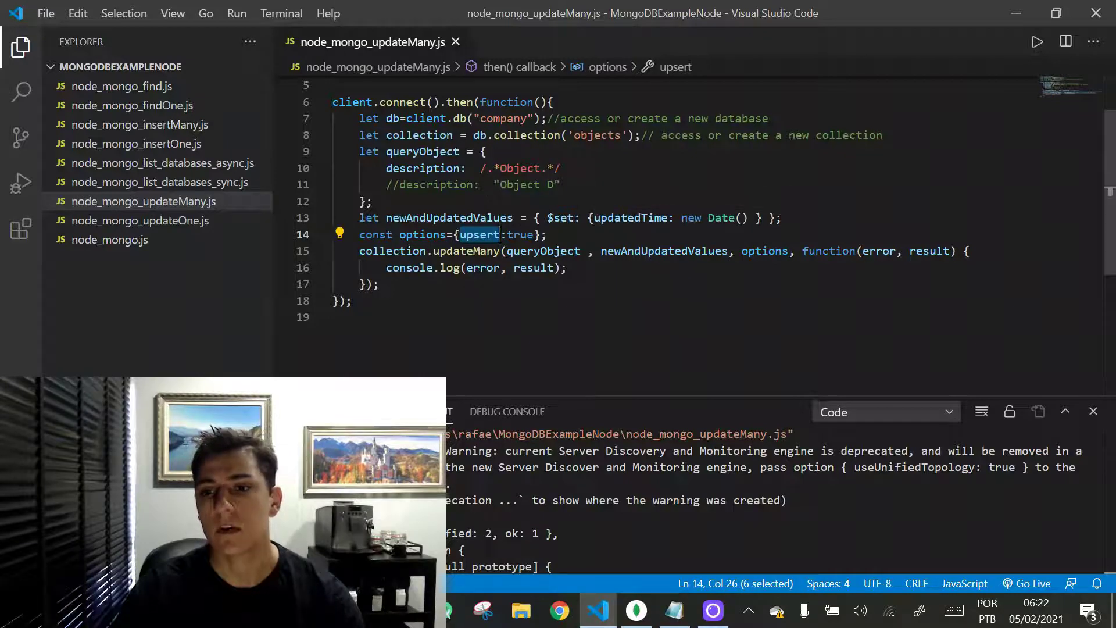
{"action": "left_click_drag", "start_coordinate": [957, 251], "coordinate": [803, 251]}
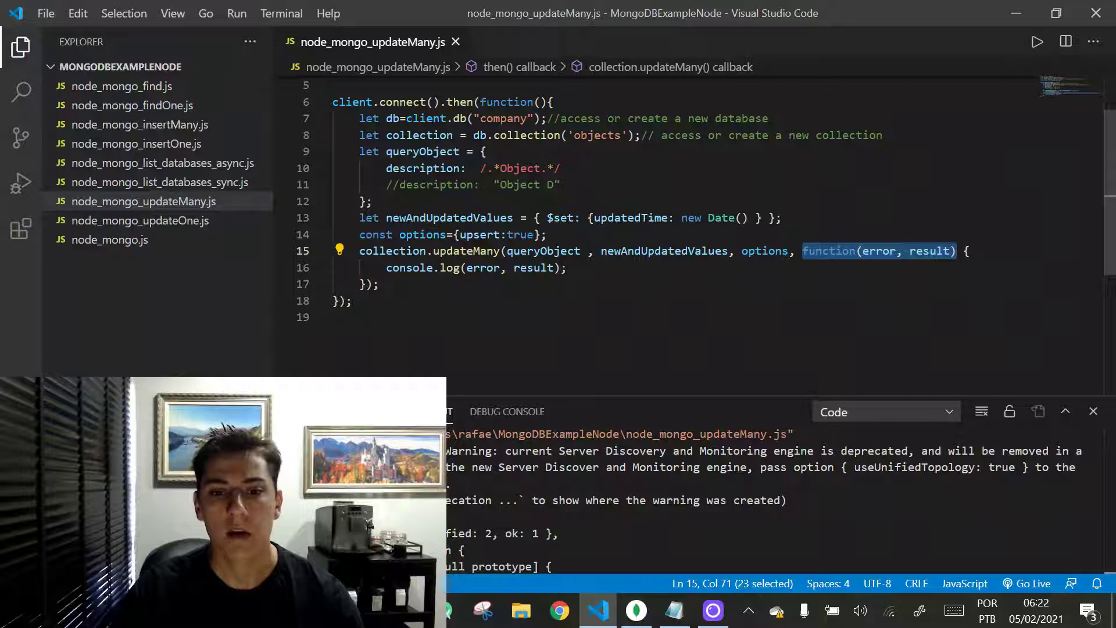
{"action": "left_click_drag", "start_coordinate": [580, 251], "coordinate": [506, 251]}
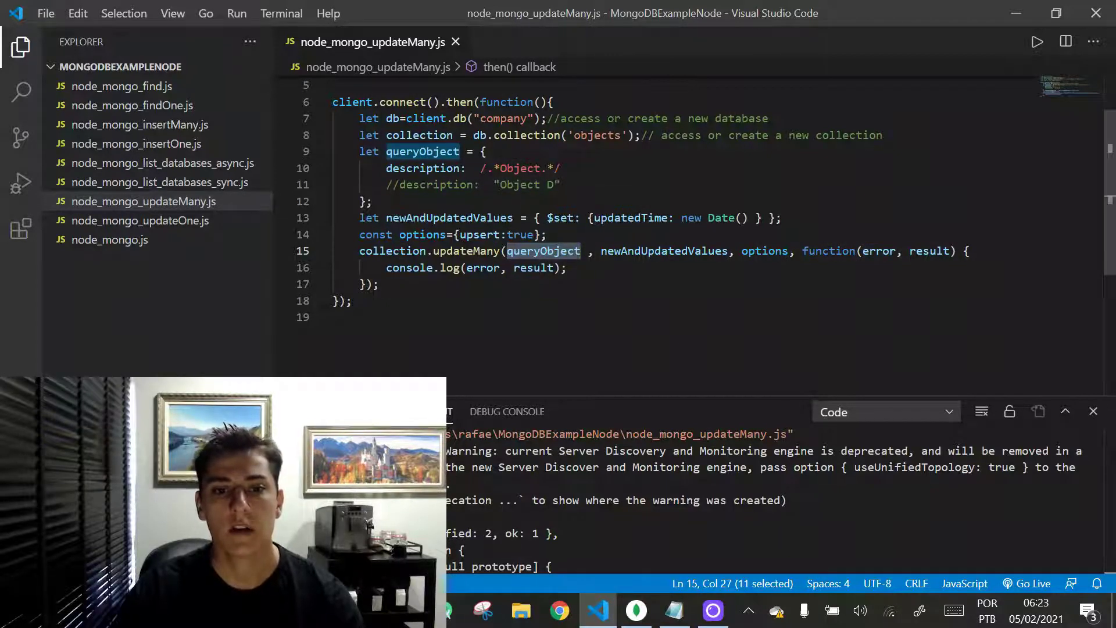
{"action": "mouse_move", "coordinate": [561, 168]}
{"action": "left_mouse_down"}
{"action": "mouse_move", "coordinate": [524, 186]}
{"action": "mouse_move", "coordinate": [479, 168]}
{"action": "left_mouse_up"}
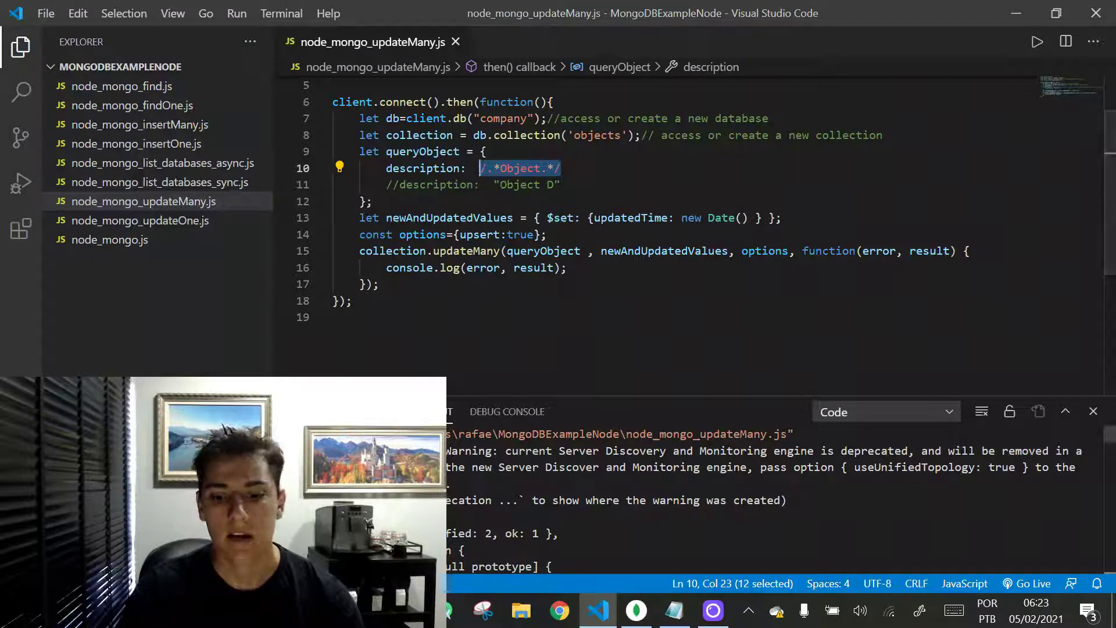
Check company.objects, then highlight the Object filter and the updatedTime date in the script.
{"action": "left_click", "coordinate": [635, 610]}
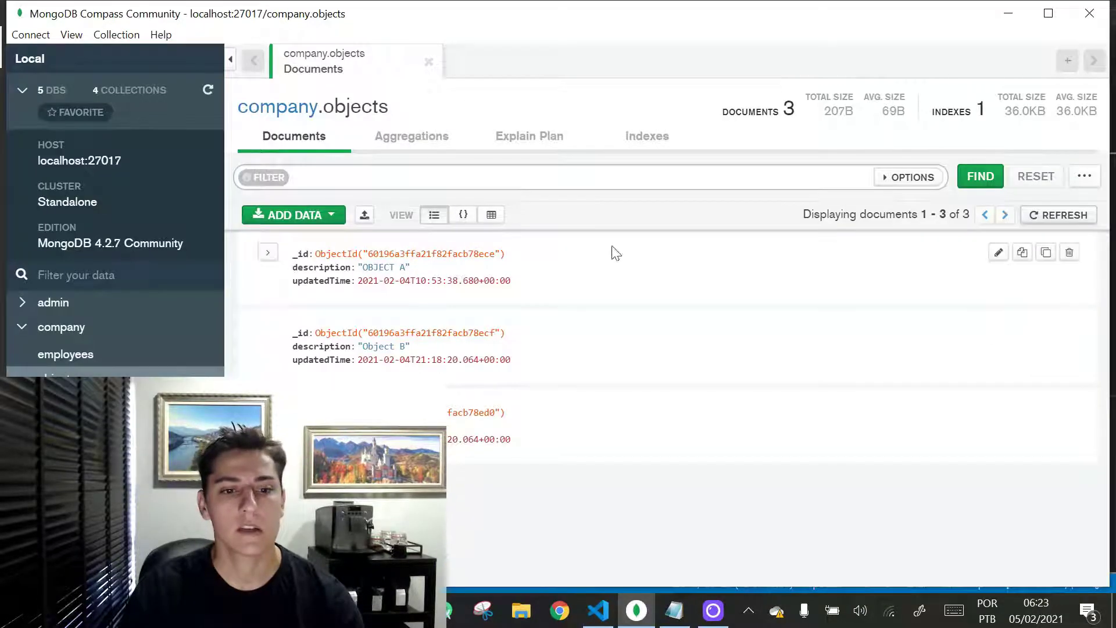
{"action": "mouse_move", "coordinate": [401, 310]}
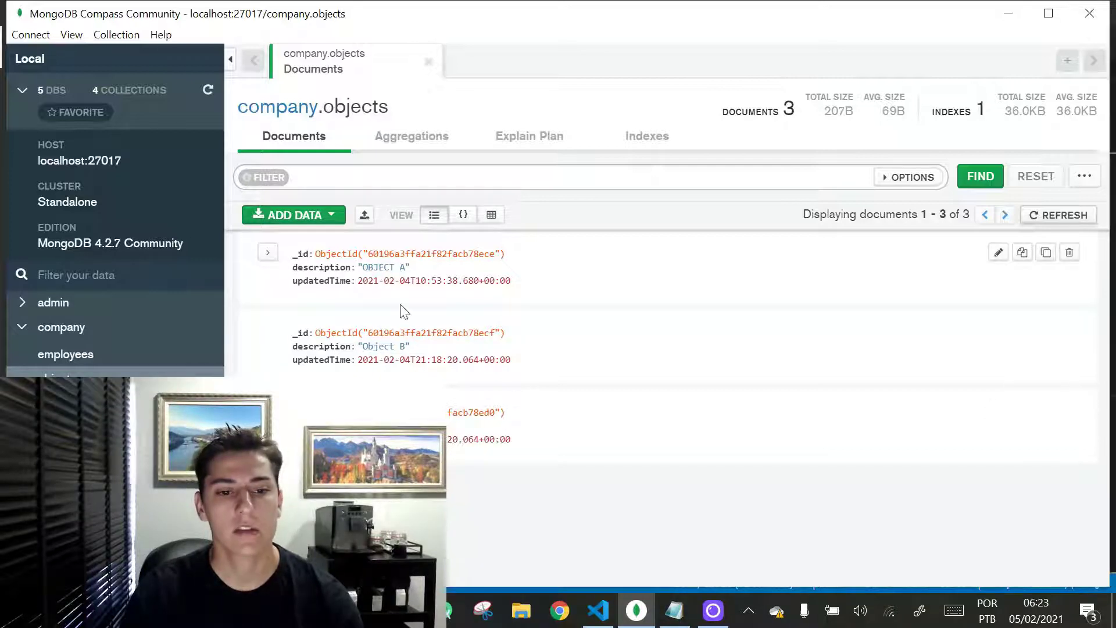
{"action": "left_click", "coordinate": [598, 610]}
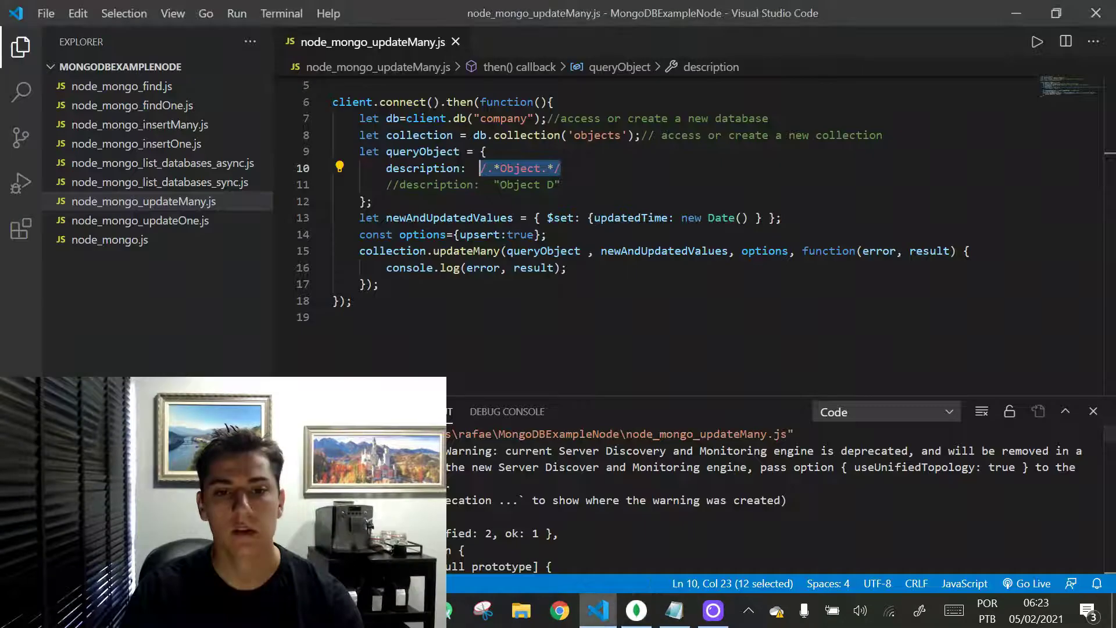
{"action": "left_click", "coordinate": [493, 152]}
{"action": "left_click_drag", "start_coordinate": [547, 167], "coordinate": [500, 168]}
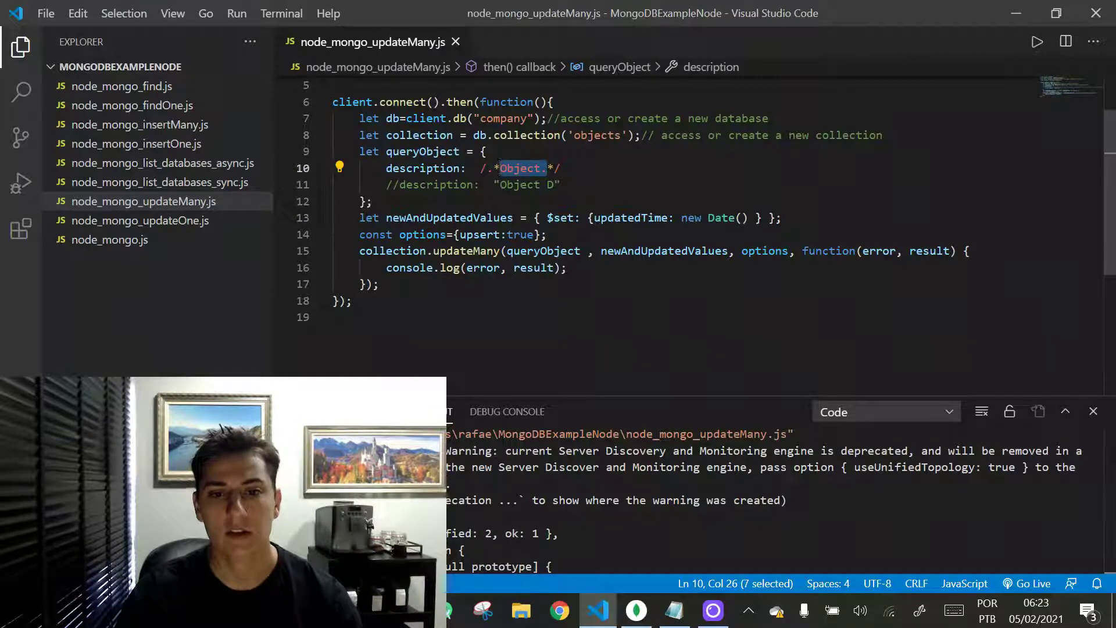
{"action": "left_click_drag", "start_coordinate": [729, 251], "coordinate": [600, 251]}
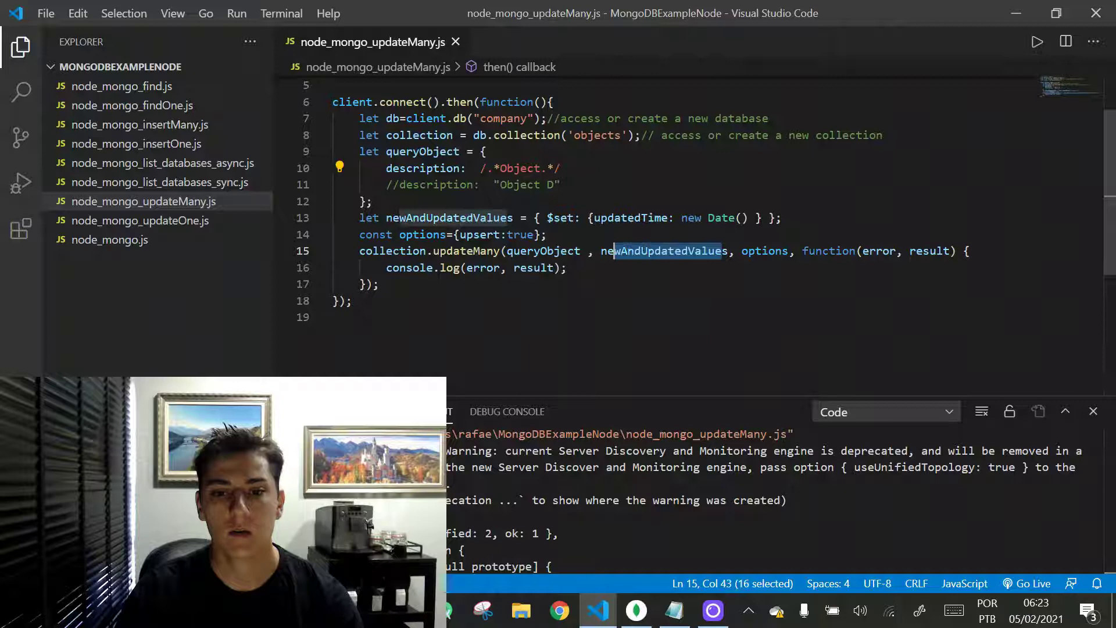
{"action": "left_click", "coordinate": [595, 218]}
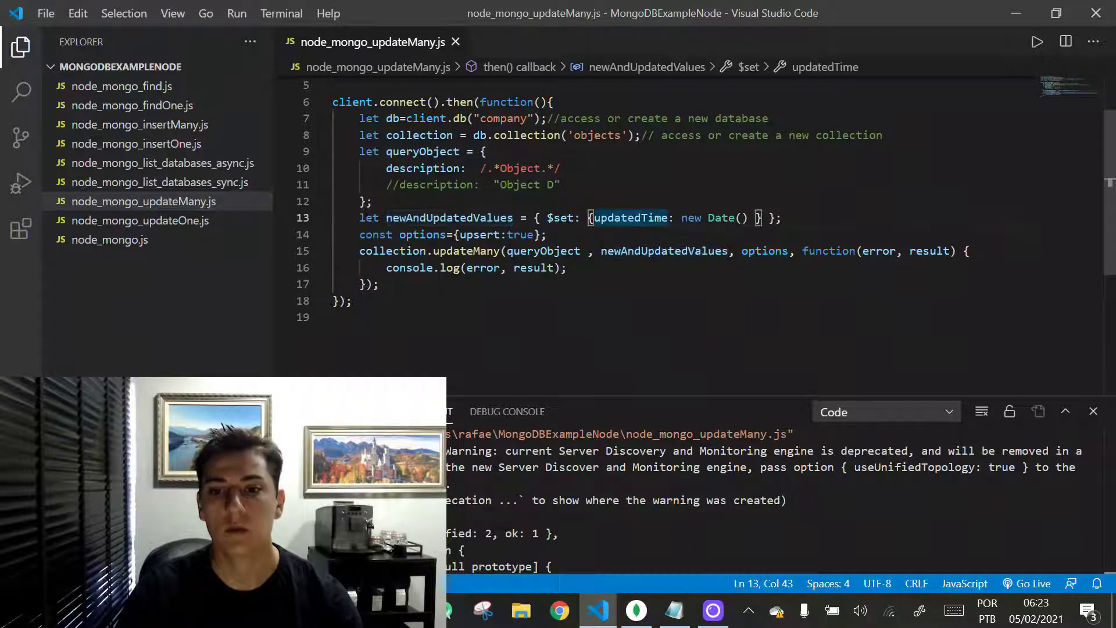
{"action": "left_click_drag", "start_coordinate": [757, 218], "coordinate": [614, 218]}
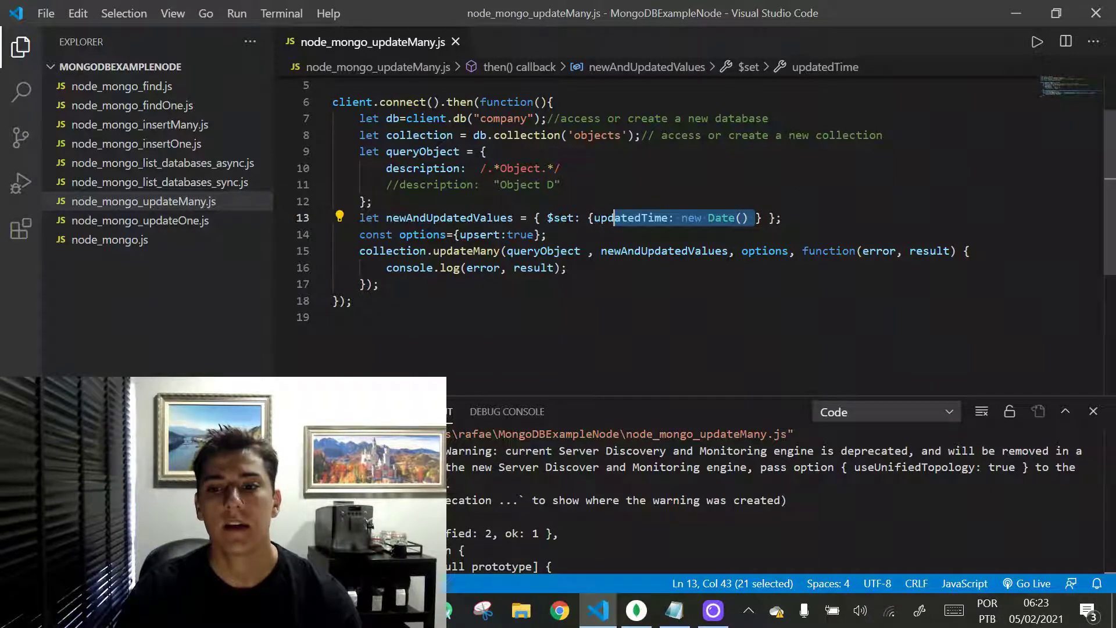
{"action": "left_click", "coordinate": [643, 218]}
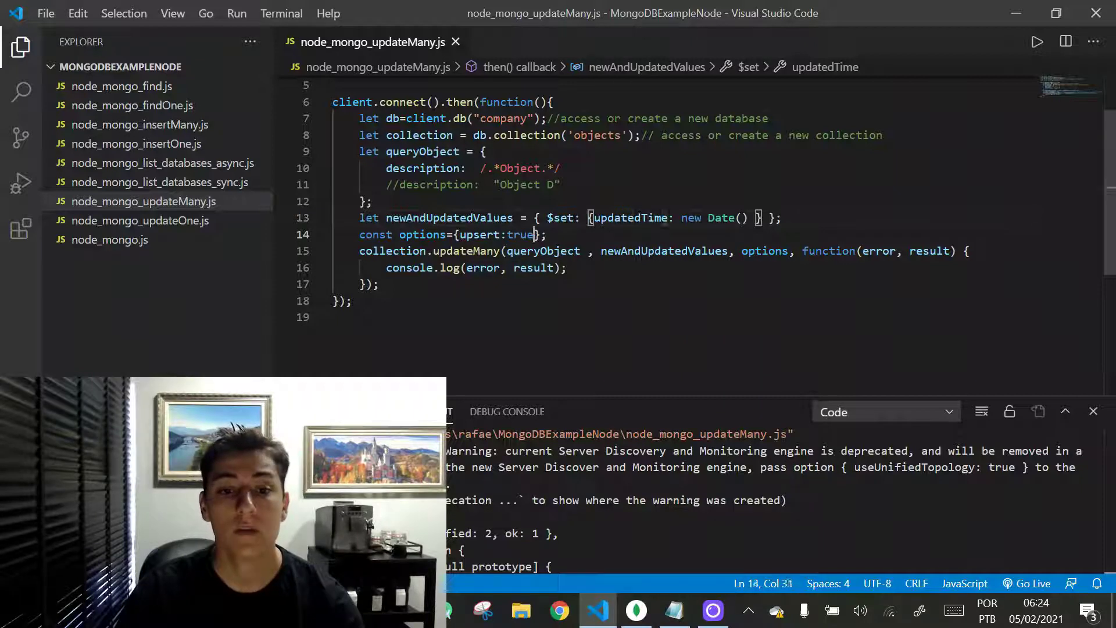
Change the upsert option from true to false and save the script.
{"action": "left_click_drag", "start_coordinate": [533, 235], "coordinate": [508, 235]}
{"action": "type", "text": "flas"}
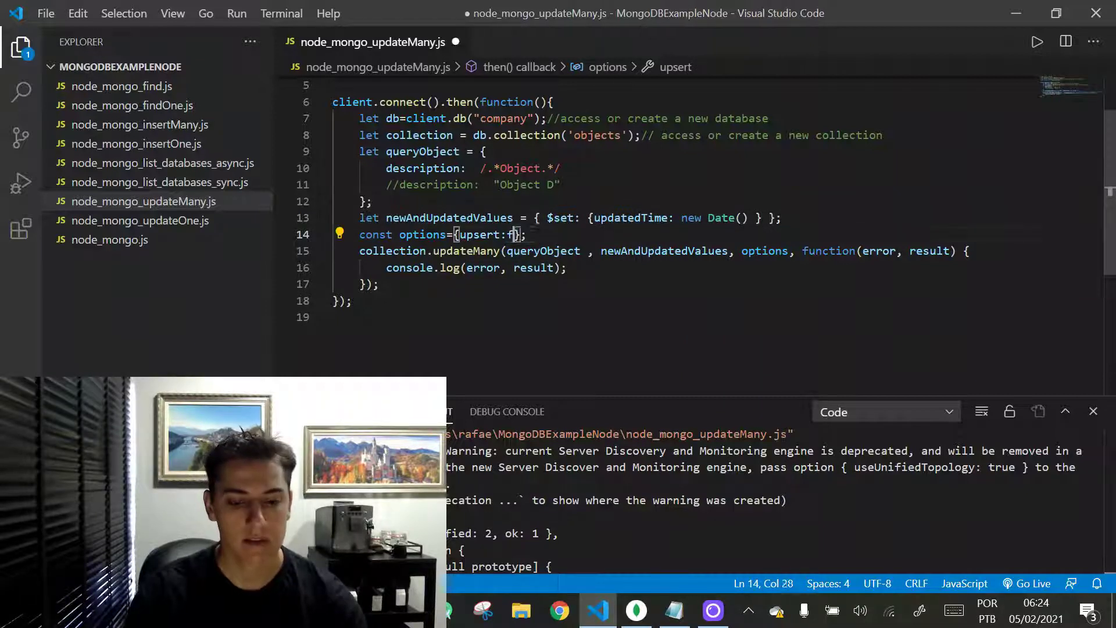
{"action": "key", "text": "BackSpace"}
{"action": "key", "text": "BackSpace"}
{"action": "key", "text": "BackSpace"}
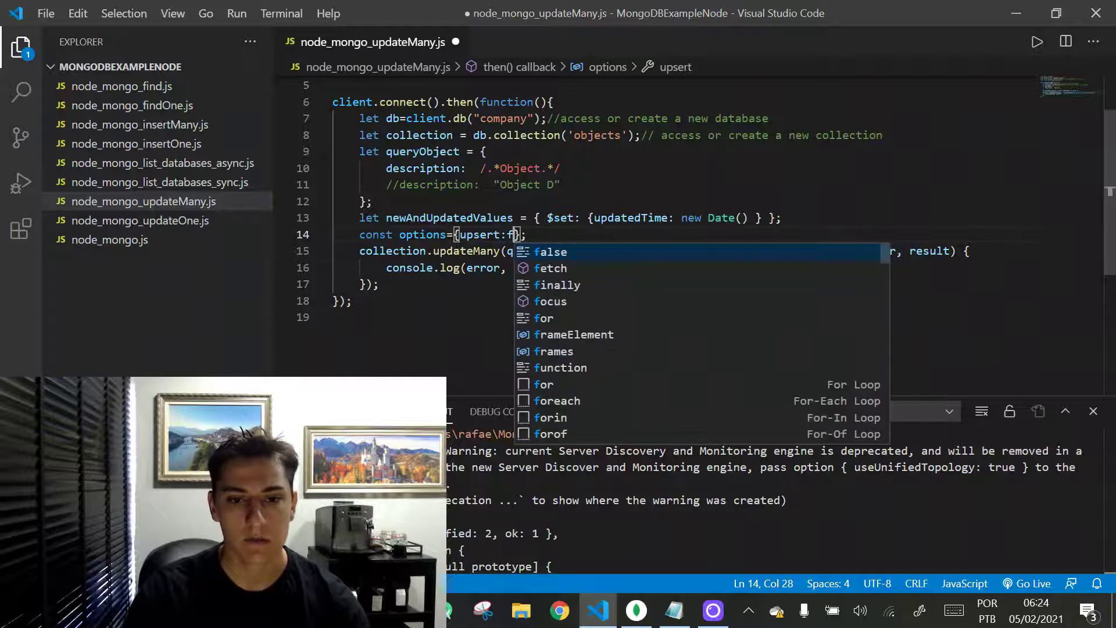
{"action": "type", "text": "alse"}
{"action": "key", "text": "ctrl+s"}
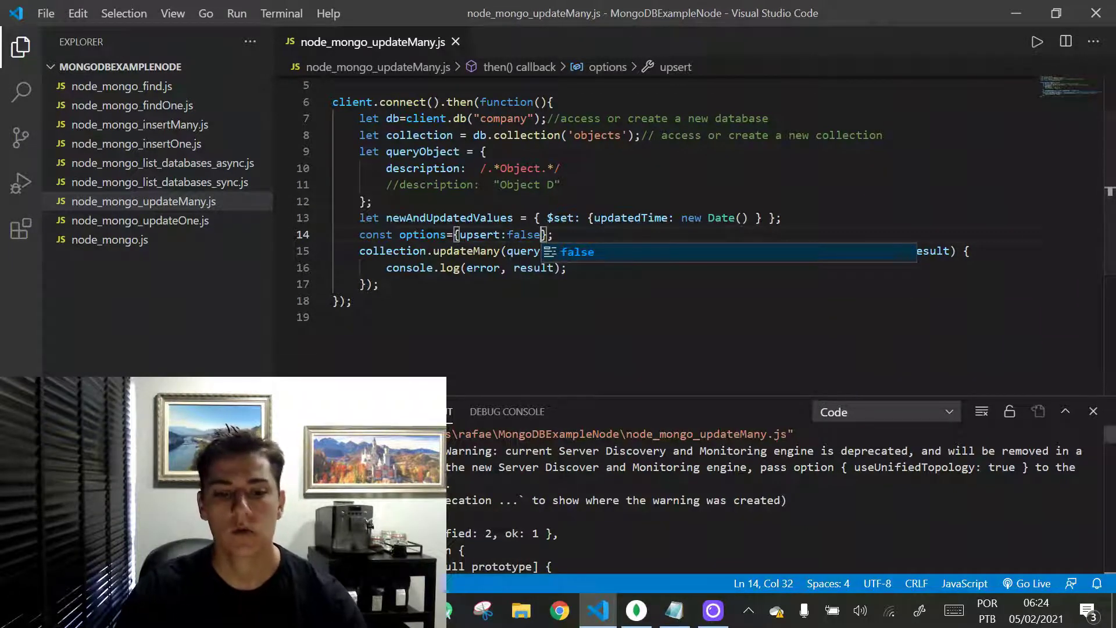
Clear the previous run's output and stop the still-running script.
{"action": "right_click", "coordinate": [542, 471]}
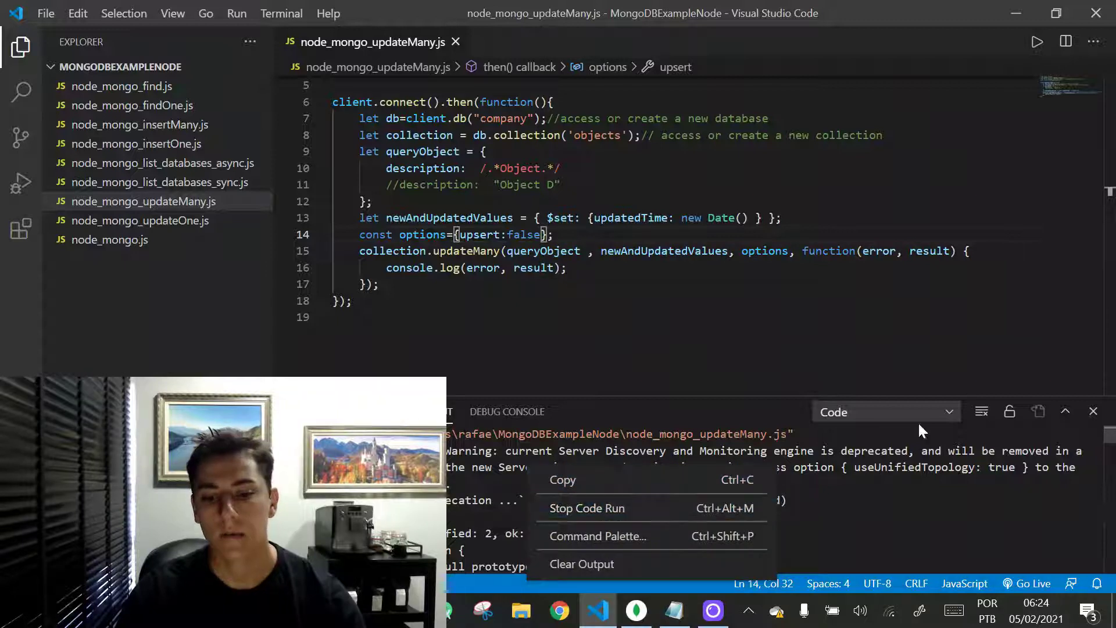
{"action": "left_click", "coordinate": [1022, 420]}
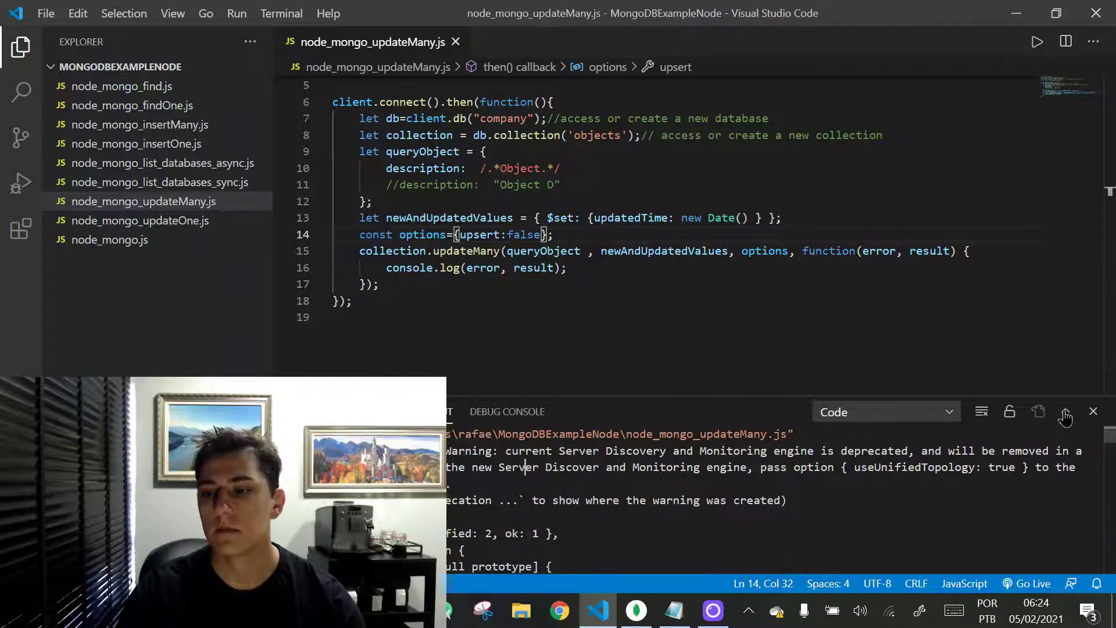
{"action": "left_click", "coordinate": [1064, 411]}
{"action": "right_click", "coordinate": [908, 200]}
{"action": "left_click", "coordinate": [711, 294]}
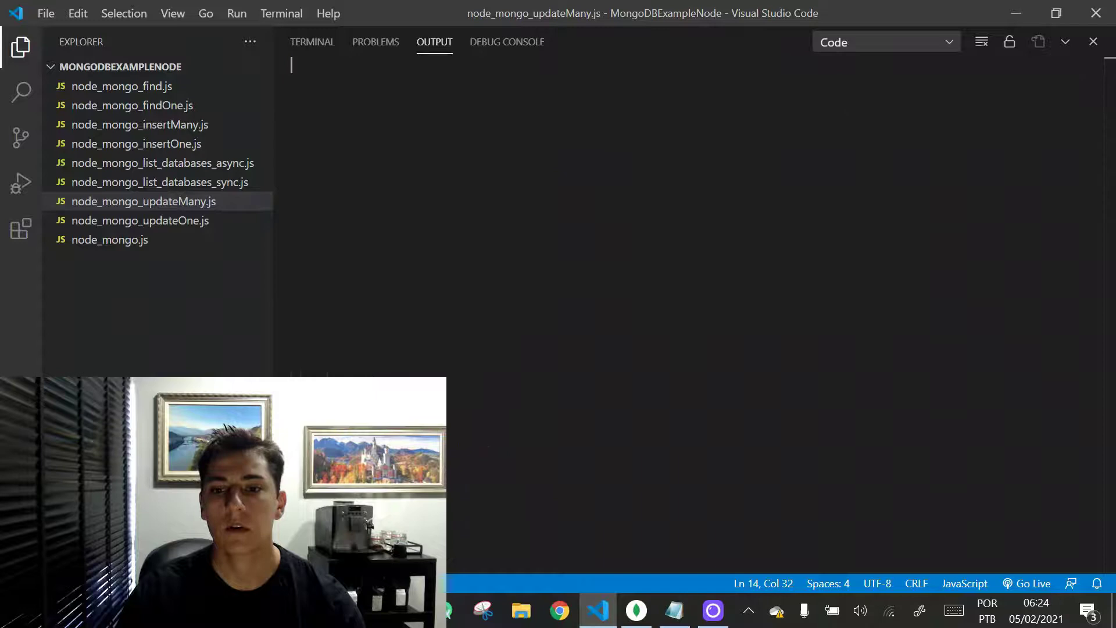
{"action": "right_click", "coordinate": [815, 135]}
{"action": "left_click", "coordinate": [834, 173]}
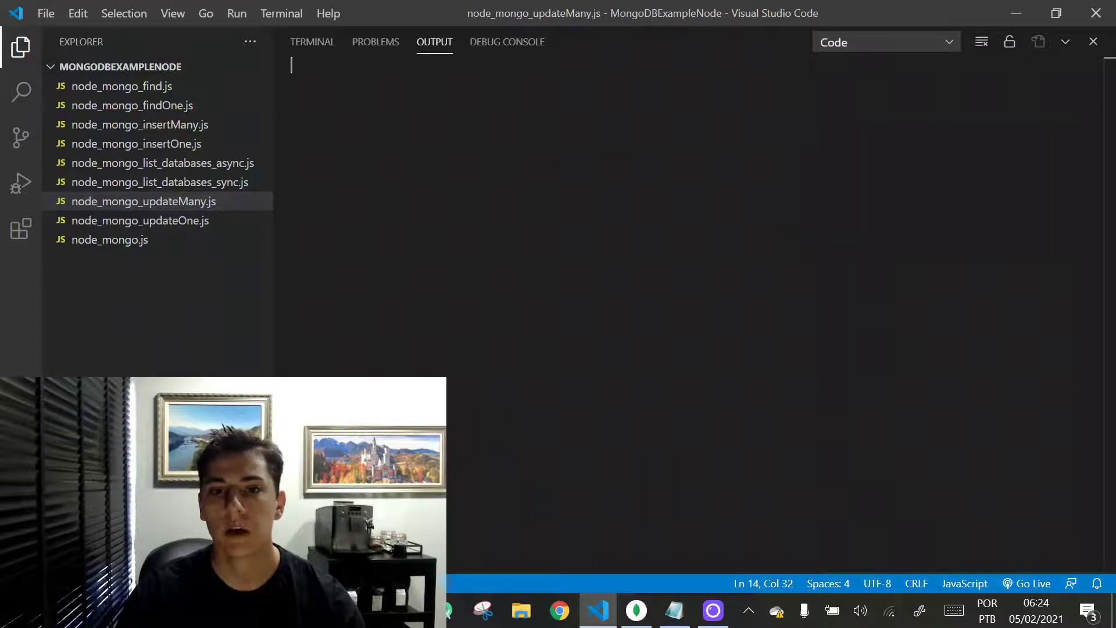
{"action": "left_click", "coordinate": [1065, 41]}
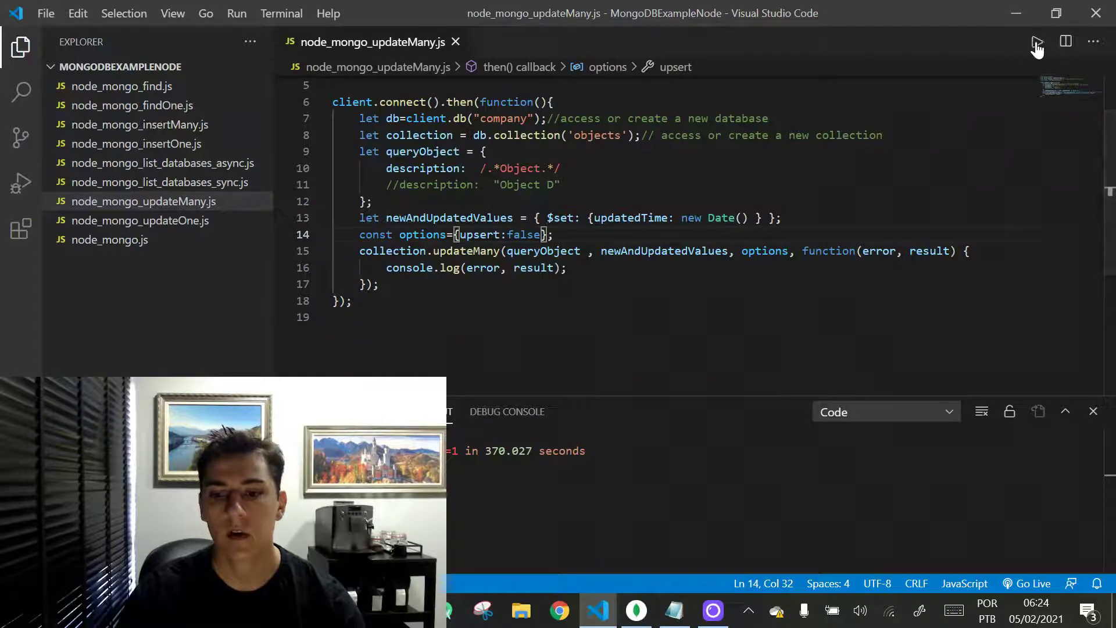
Rerun the script with upsert false and mark the result's modified count of 2.
{"action": "left_click", "coordinate": [1037, 43]}
{"action": "left_click", "coordinate": [1065, 412]}
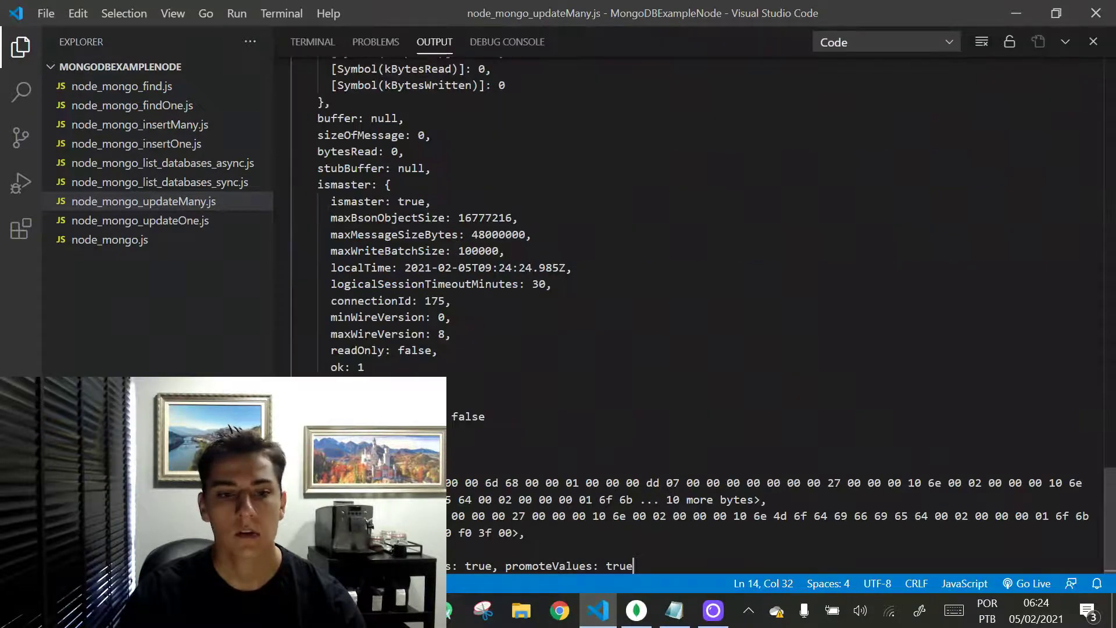
{"action": "scroll", "coordinate": [690, 306], "scroll_direction": "up", "scroll_amount": 10}
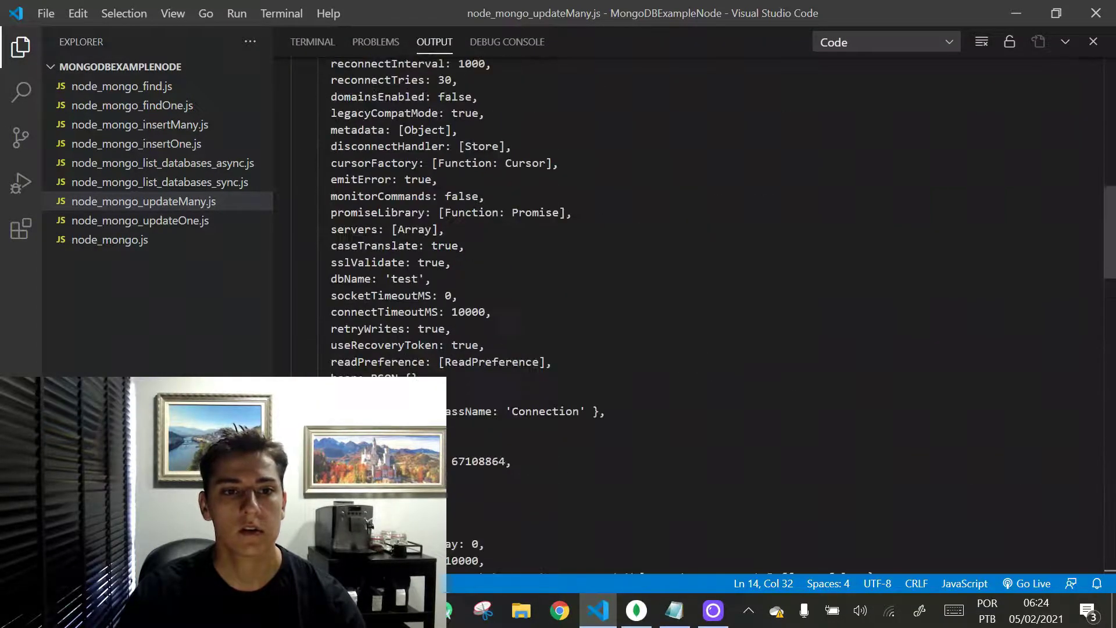
{"action": "scroll", "coordinate": [689, 305], "scroll_direction": "up", "scroll_amount": 10}
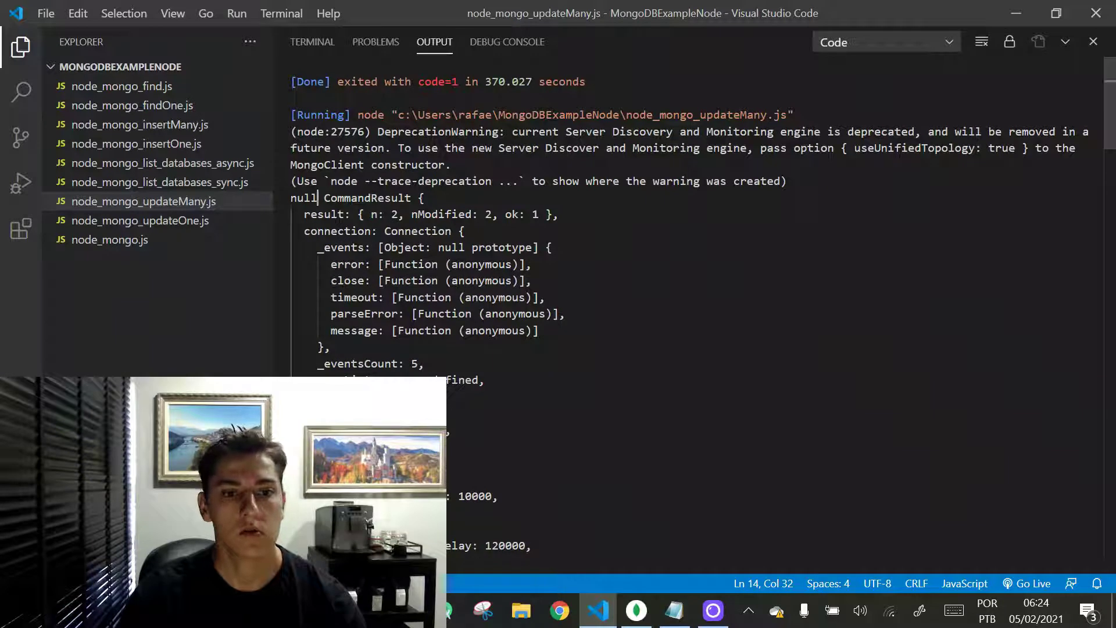
{"action": "left_click", "coordinate": [297, 198]}
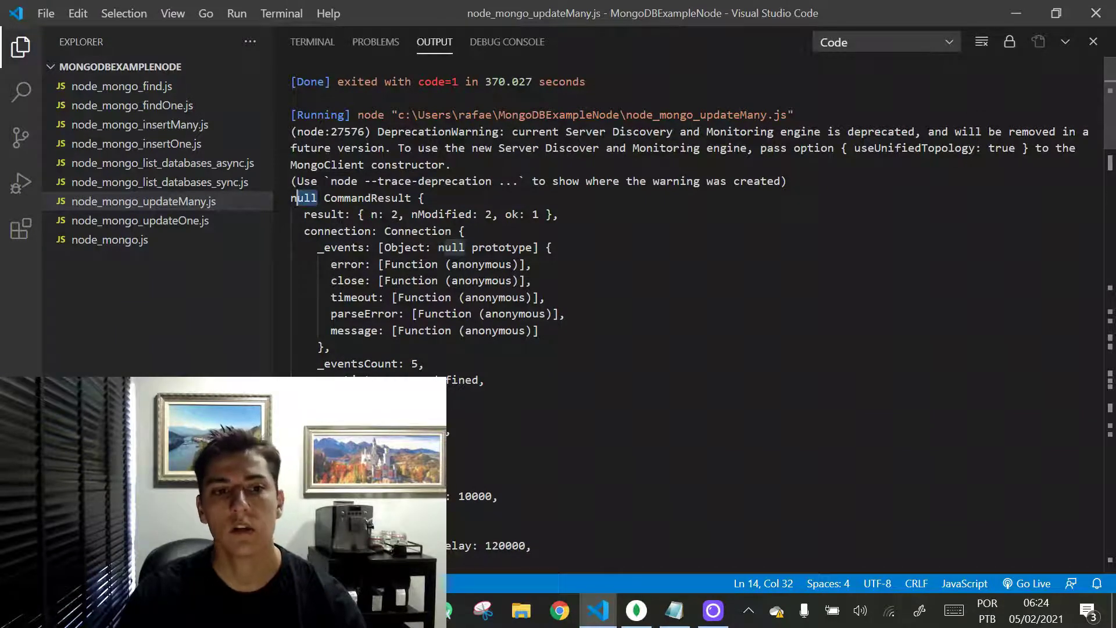
{"action": "left_click", "coordinate": [346, 197]}
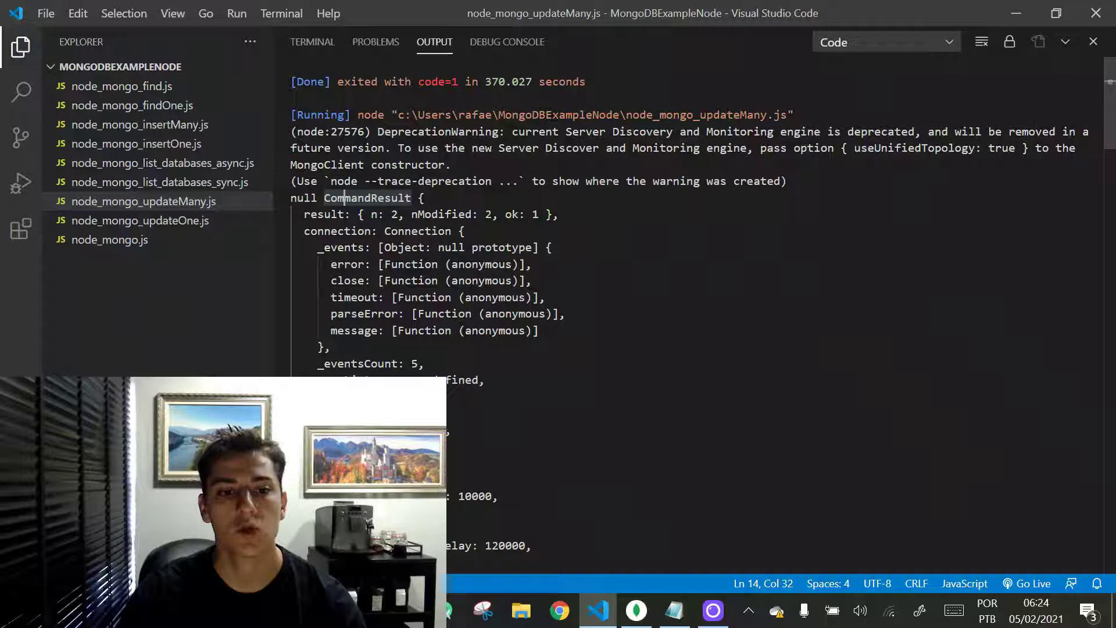
{"action": "left_click_drag", "start_coordinate": [494, 214], "coordinate": [403, 214]}
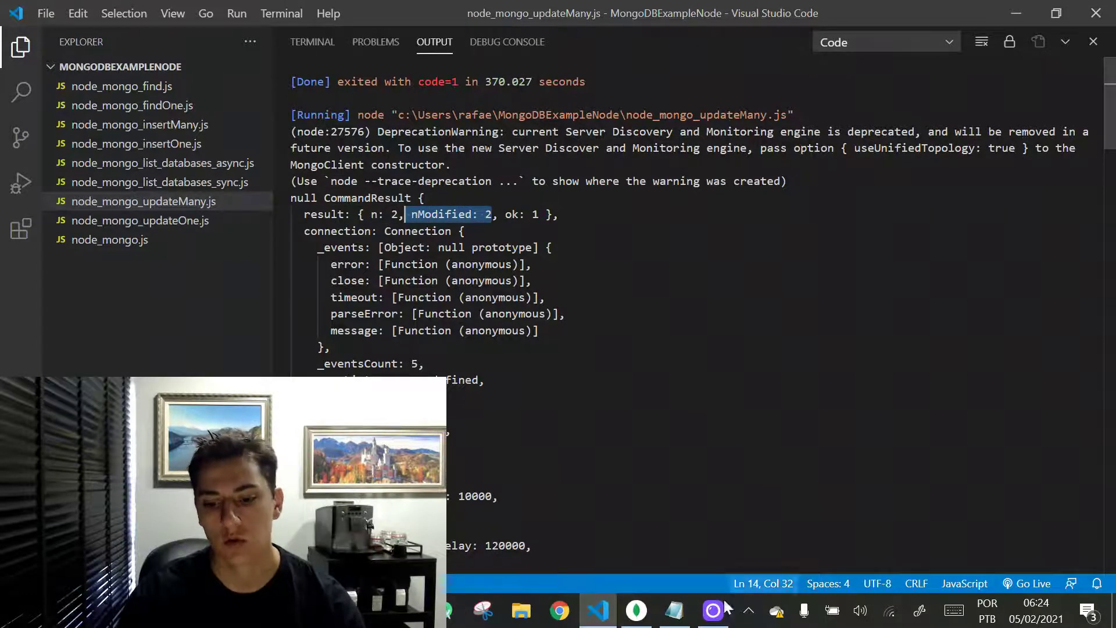
Refresh company.objects in Compass and note OBJECT A's older updatedTime.
{"action": "left_click", "coordinate": [639, 613]}
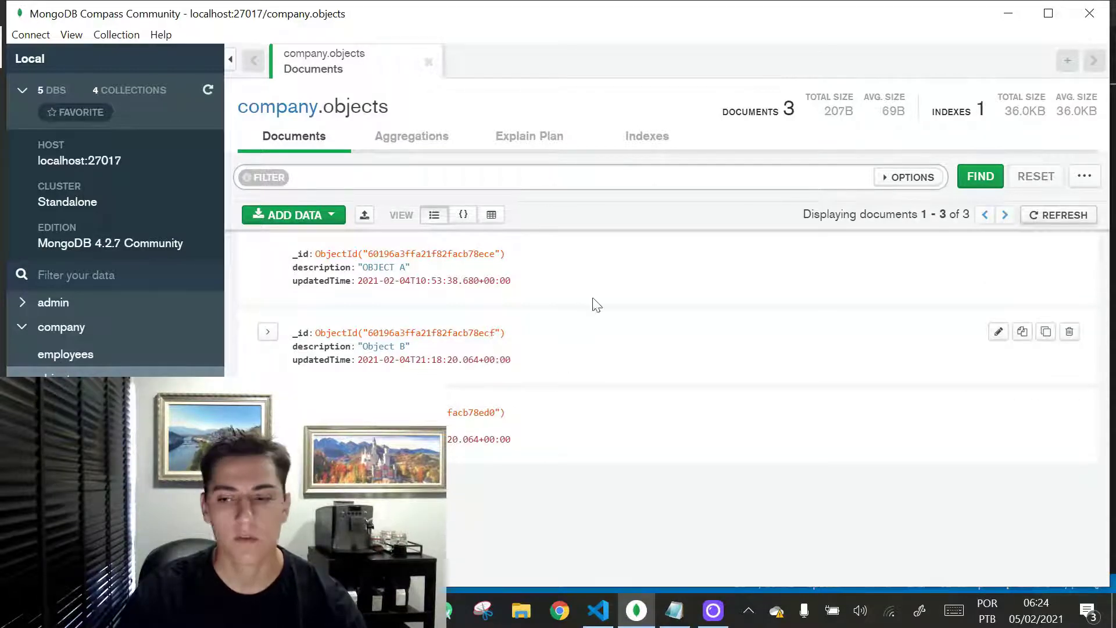
{"action": "left_click", "coordinate": [1062, 216]}
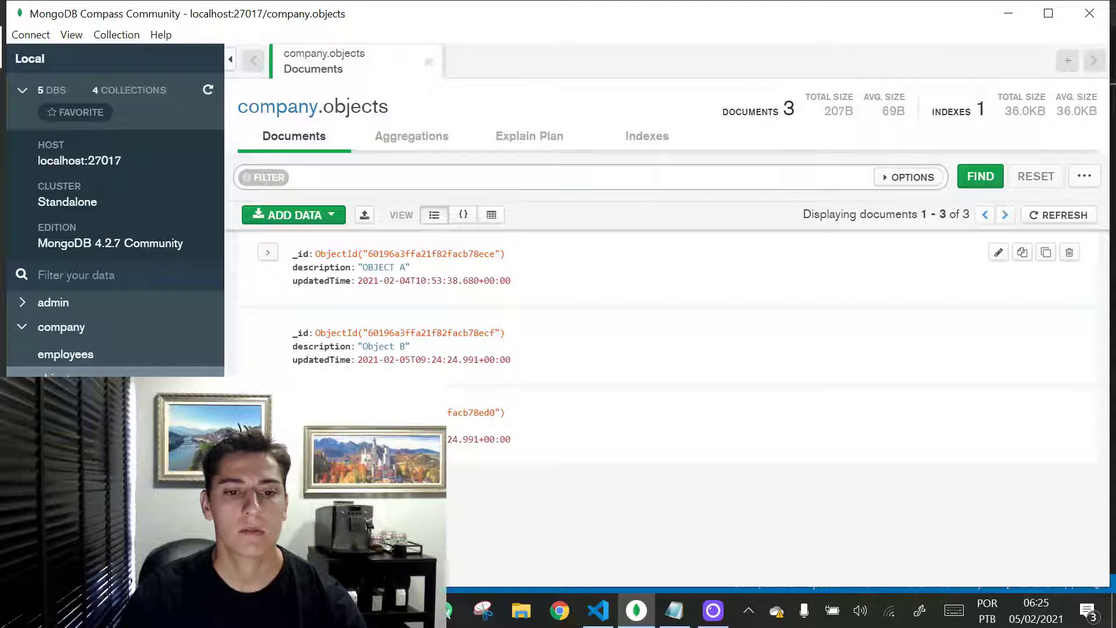
{"action": "left_click_drag", "start_coordinate": [403, 280], "coordinate": [409, 281]}
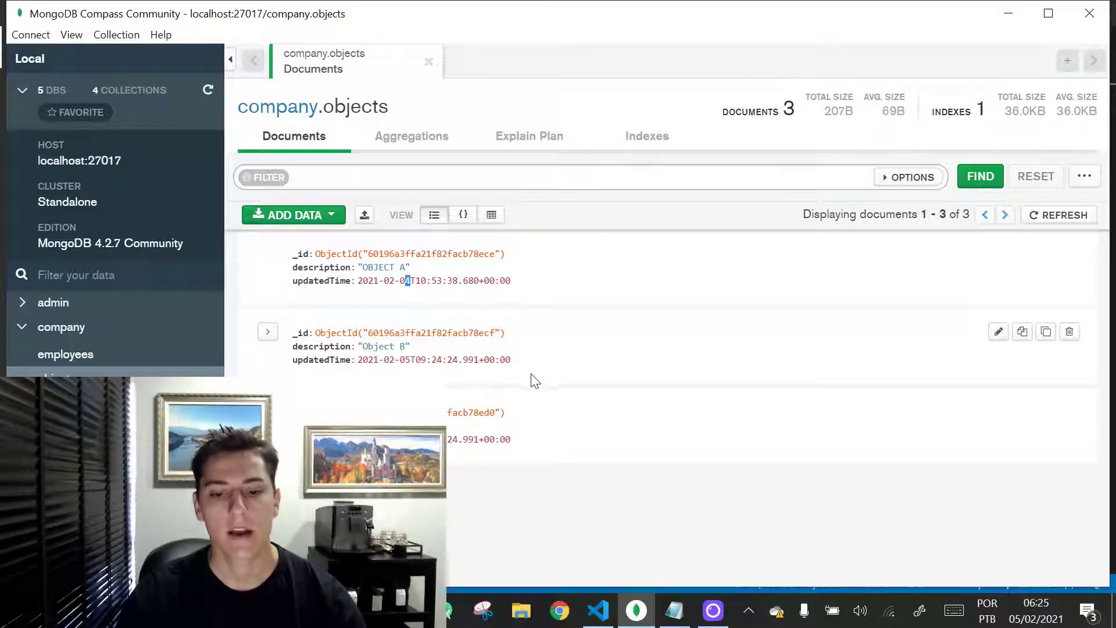
Back in VS Code, clear the script's previous run output.
{"action": "left_click", "coordinate": [601, 615]}
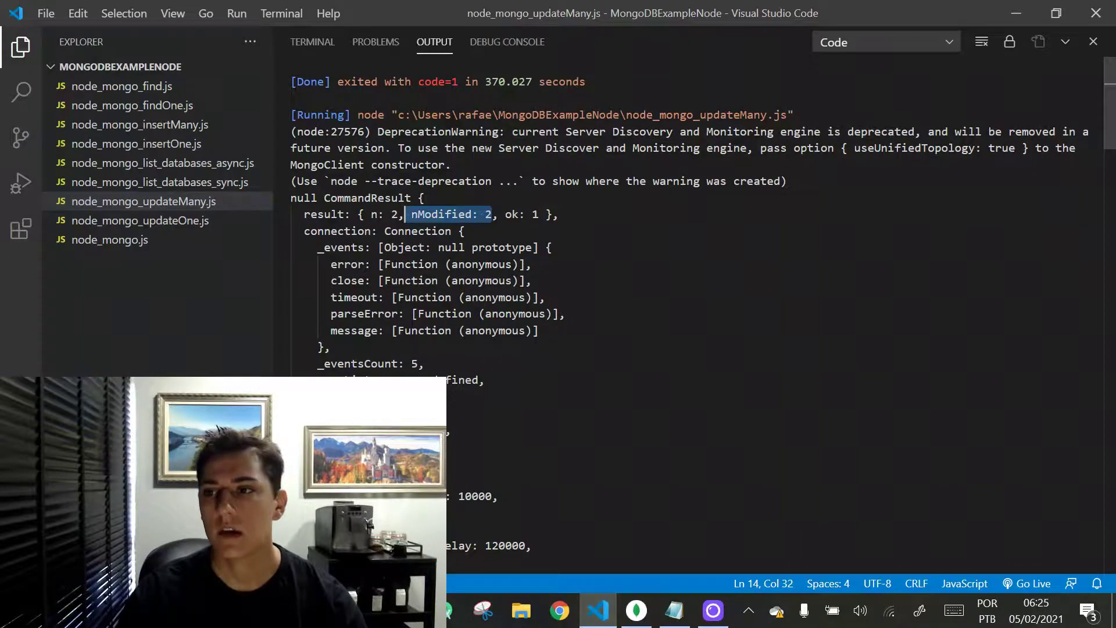
{"action": "left_click", "coordinate": [1064, 40]}
{"action": "right_click", "coordinate": [567, 405]}
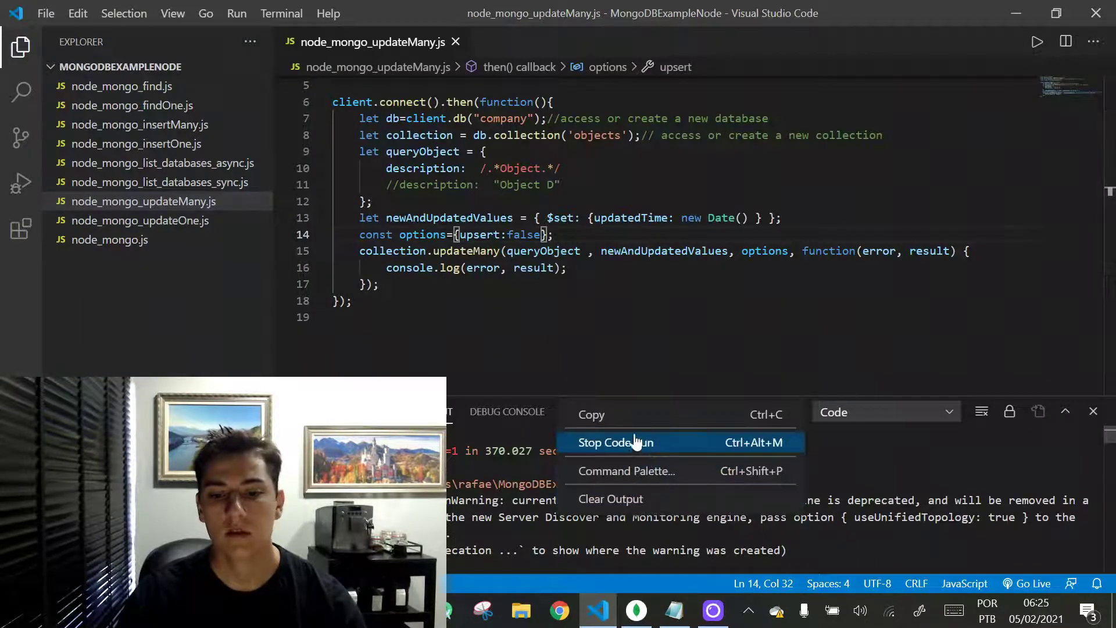
{"action": "left_click", "coordinate": [650, 489]}
{"action": "right_click", "coordinate": [649, 489]}
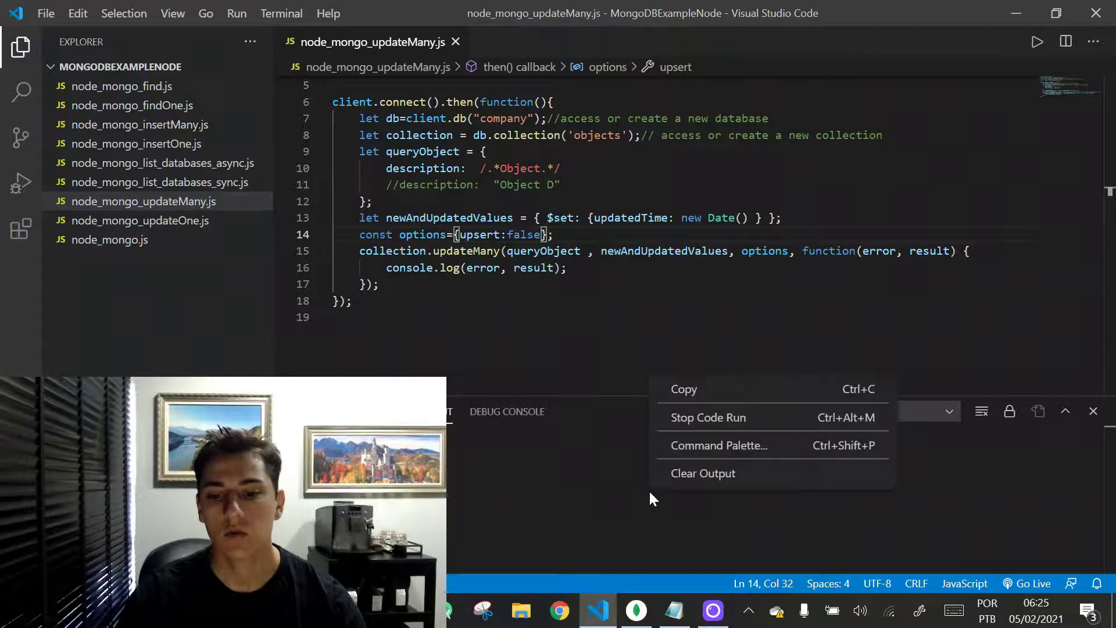
{"action": "left_click", "coordinate": [707, 398]}
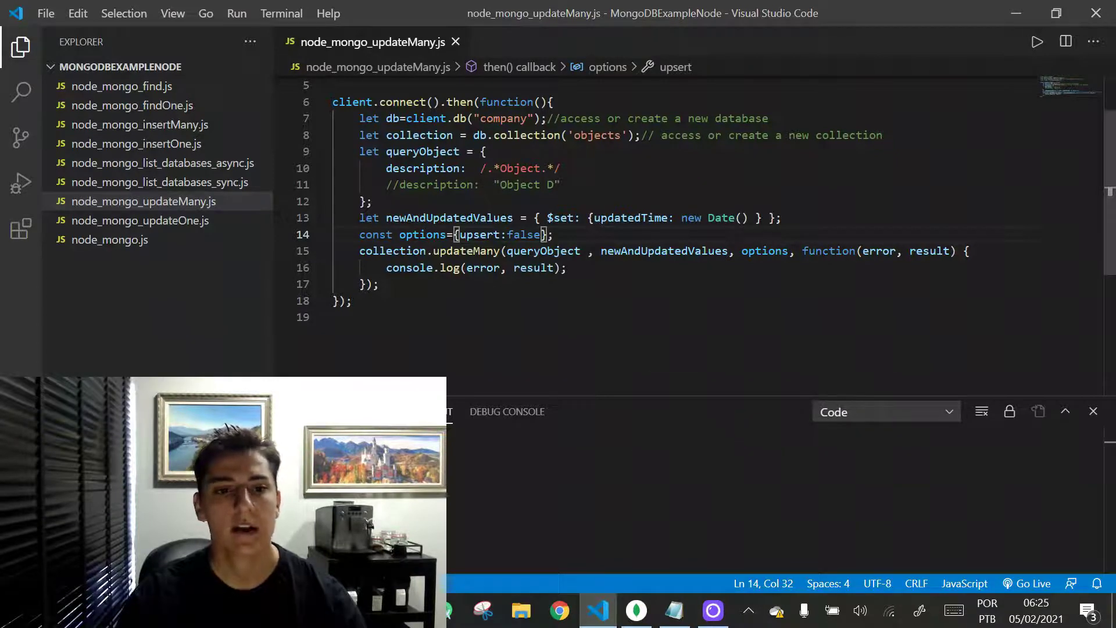
Comment out the regex description filter on line 10.
{"action": "key", "text": "Up"}
{"action": "key", "text": "Up"}
{"action": "key", "text": "Up"}
{"action": "key", "text": "Home"}
{"action": "type", "text": "&"}
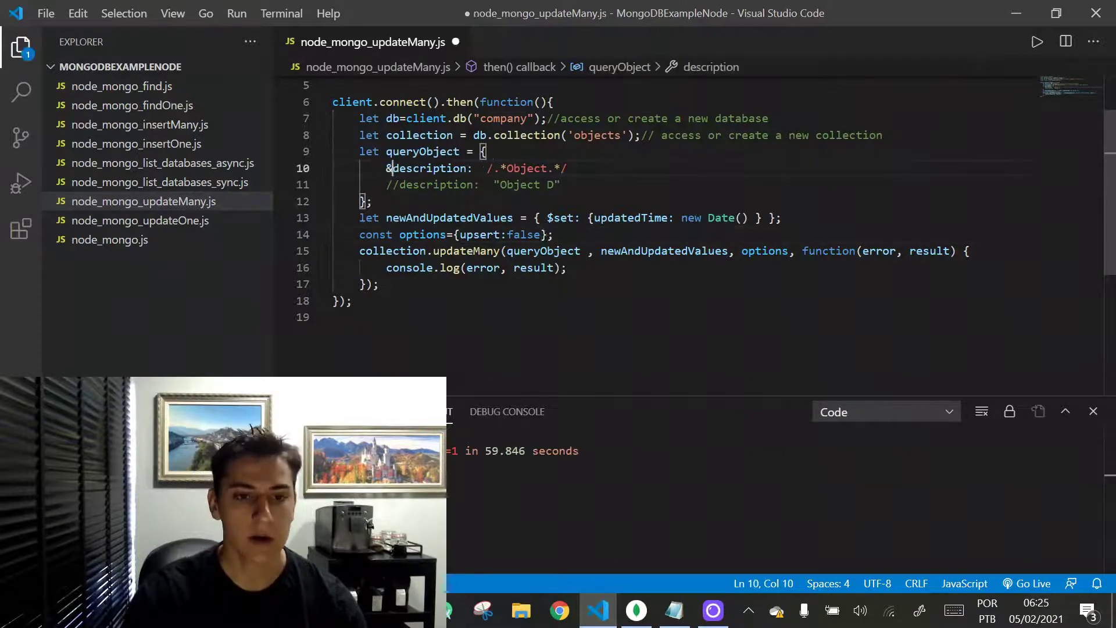
{"action": "type", "text": "&"}
{"action": "key", "text": "BackSpace"}
{"action": "key", "text": "BackSpace"}
{"action": "type", "text": "&&"}
{"action": "key", "text": "BackSpace"}
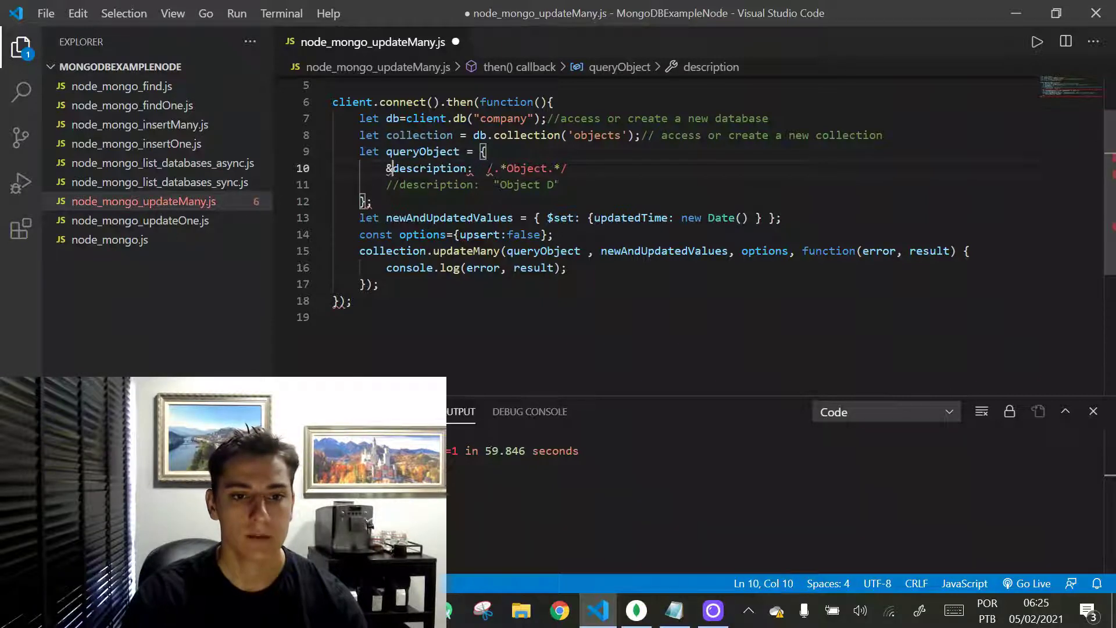
{"action": "key", "text": "alt+shift"}
{"action": "key", "text": "BackSpace"}
{"action": "type", "text": "//"}
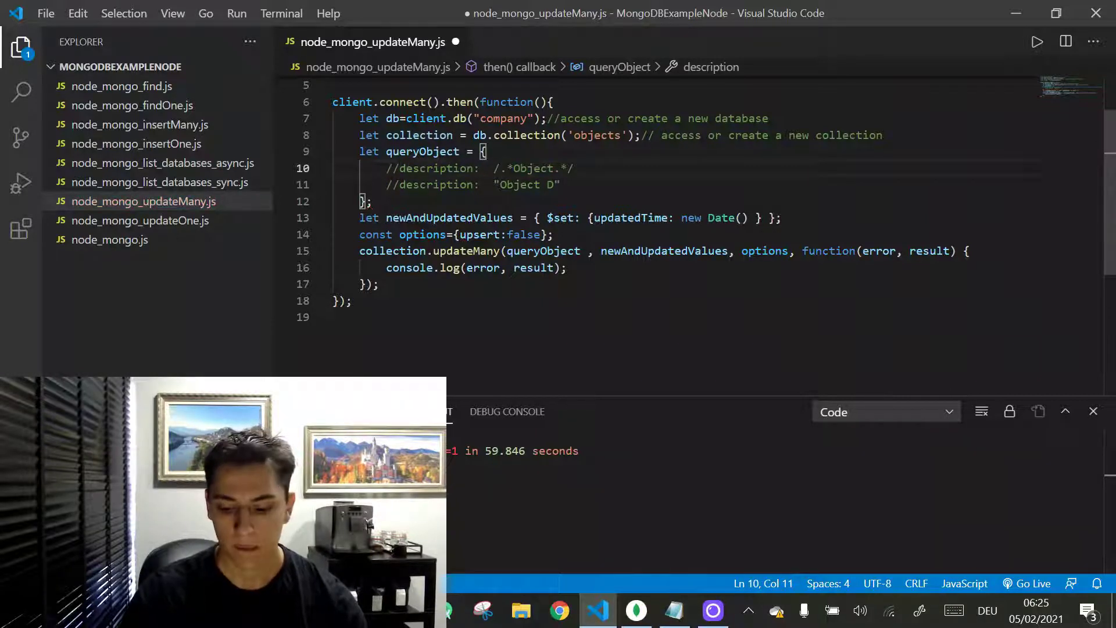
Uncomment the "Object D" description filter on line 11, save, and check the upsert value.
{"action": "key", "text": "Down"}
{"action": "key", "text": "BackSpace"}
{"action": "key", "text": "BackSpace"}
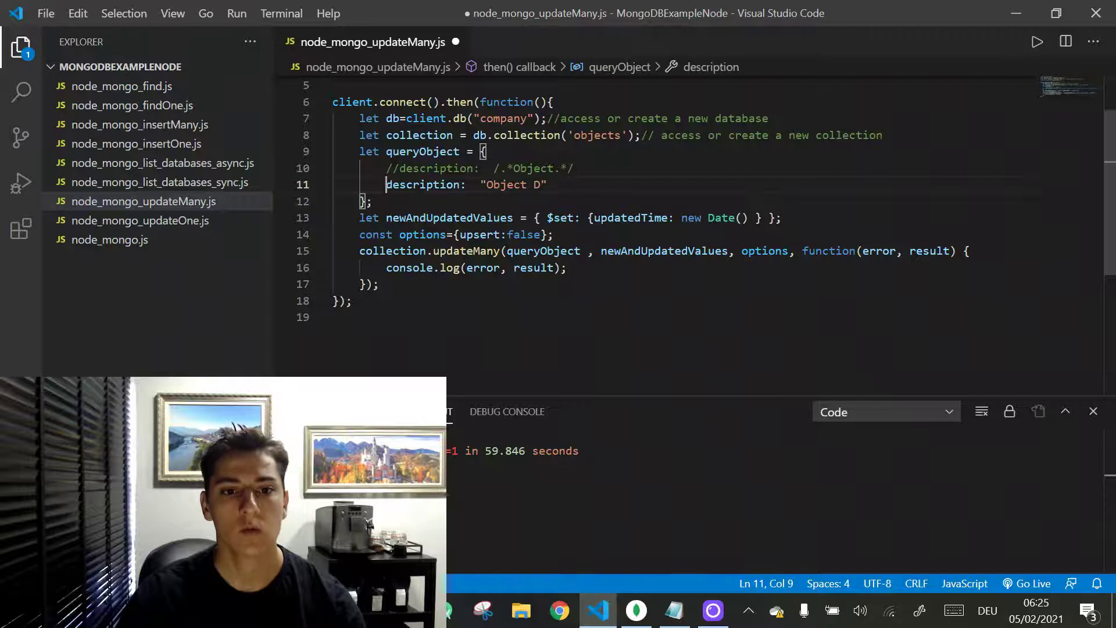
{"action": "key", "text": "ctrl+Right"}
{"action": "key", "text": "ctrl+Right"}
{"action": "key", "text": "shift+Right"}
{"action": "key", "text": "shift+Right"}
{"action": "key", "text": "shift+Right"}
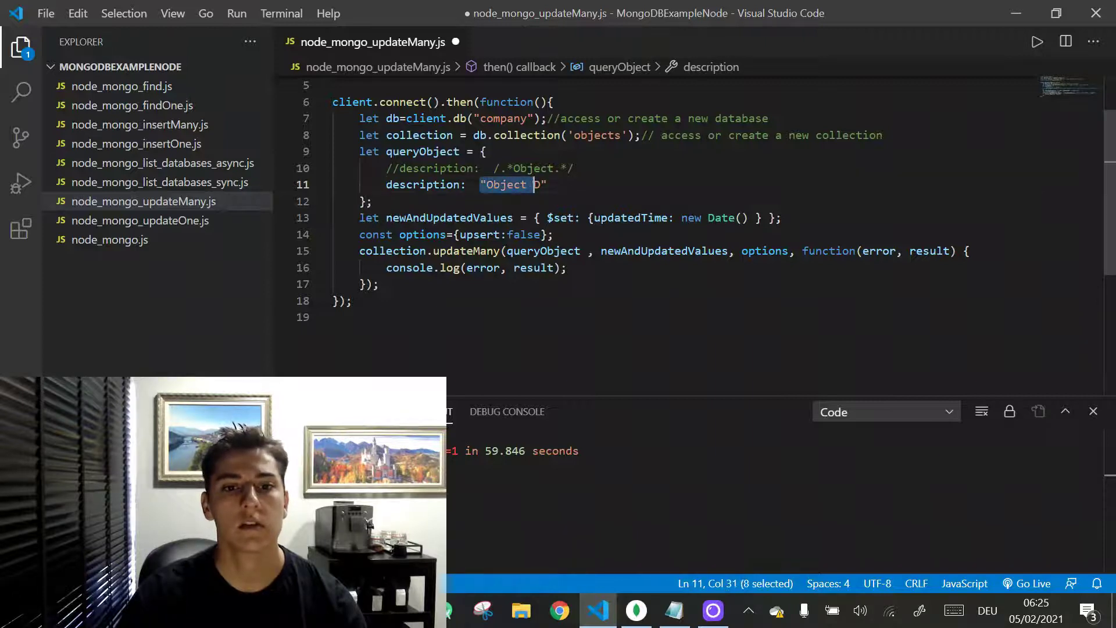
{"action": "key", "text": "shift+Right"}
{"action": "key", "text": "shift+Right"}
{"action": "key", "text": "shift+Right"}
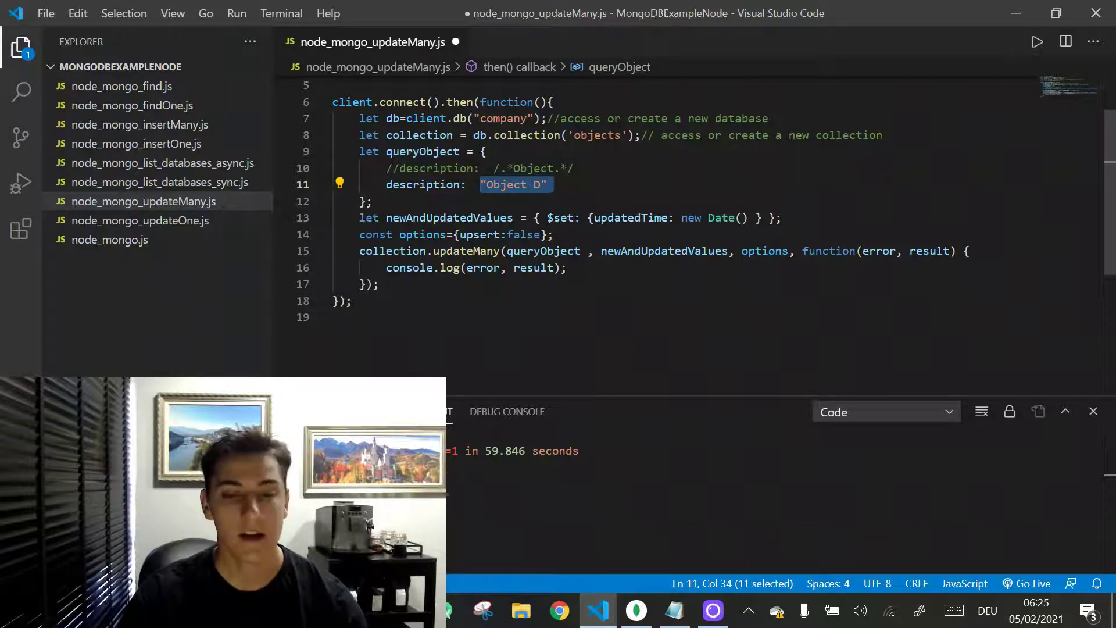
{"action": "key", "text": "ctrl+s"}
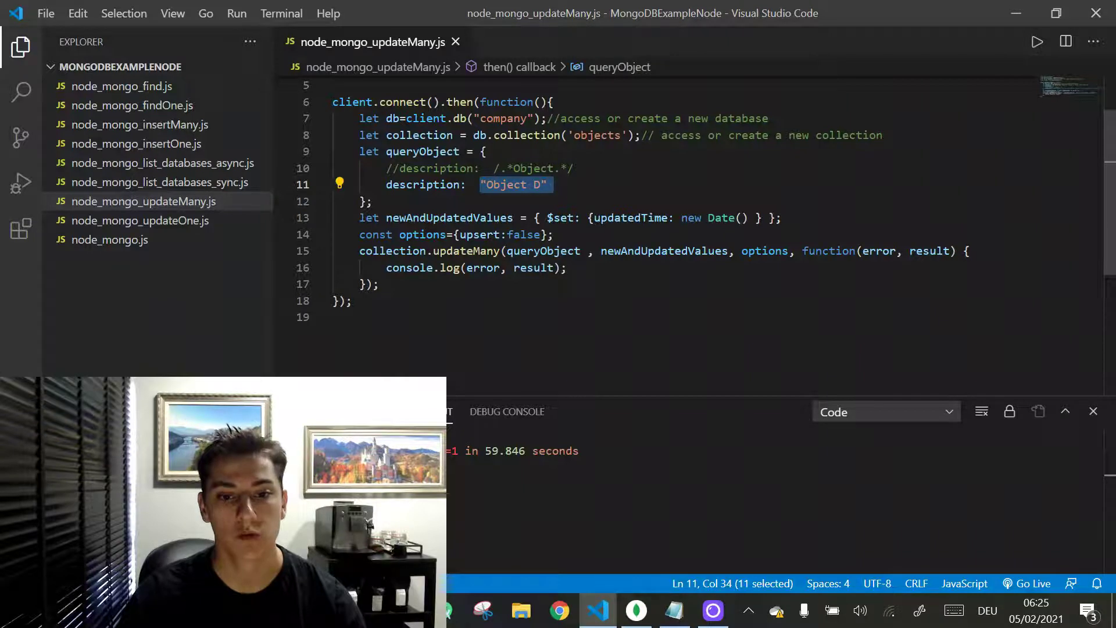
{"action": "left_click", "coordinate": [480, 235]}
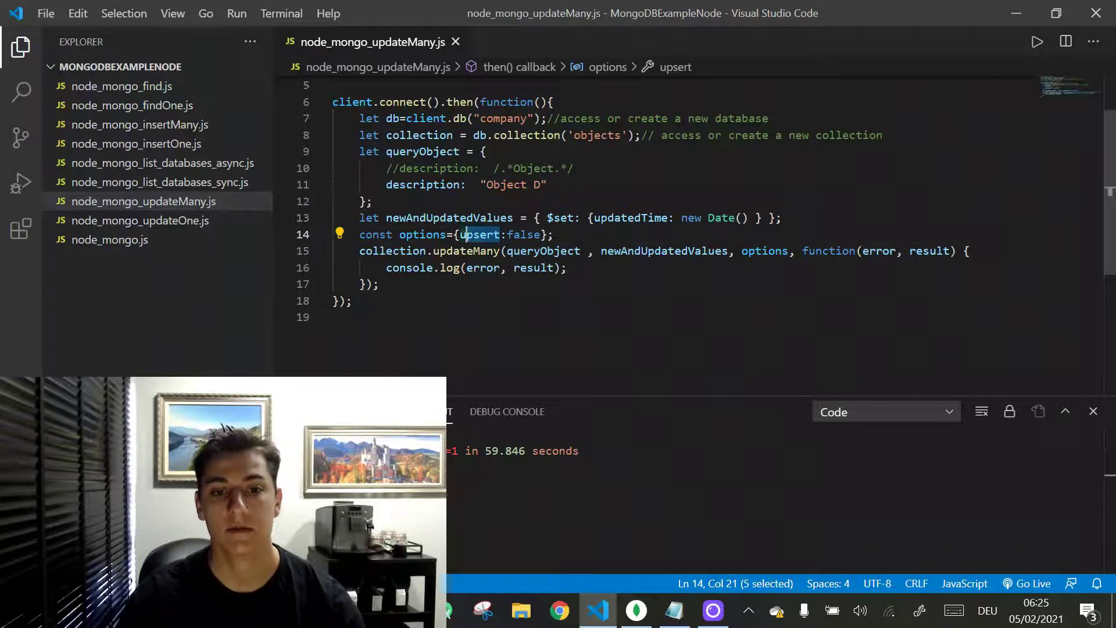
{"action": "left_click", "coordinate": [520, 235]}
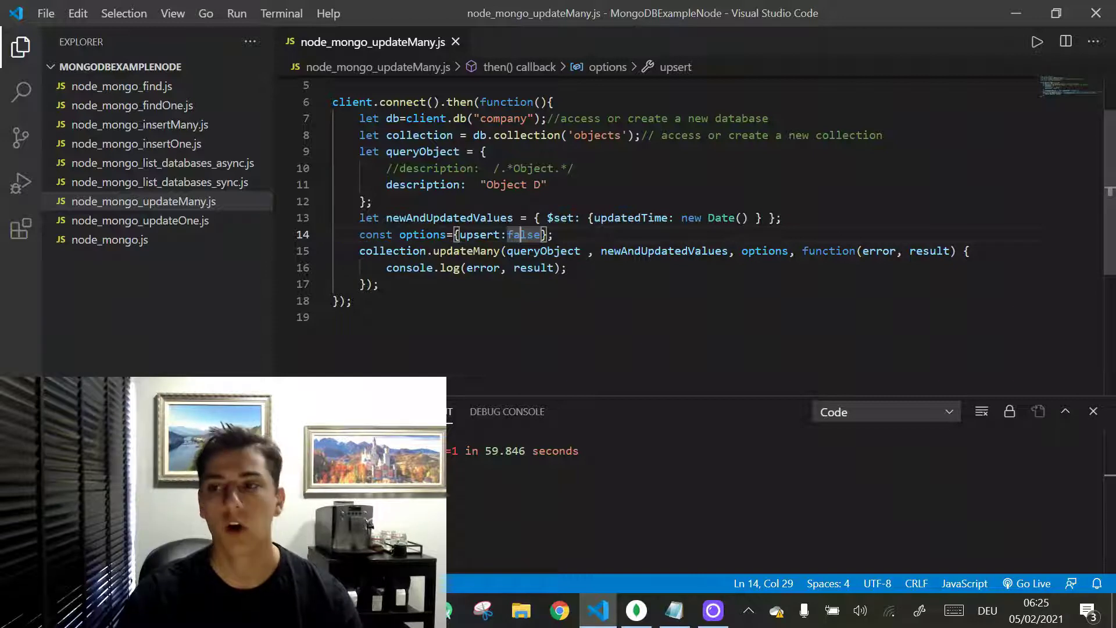
{"action": "left_click", "coordinate": [1038, 45]}
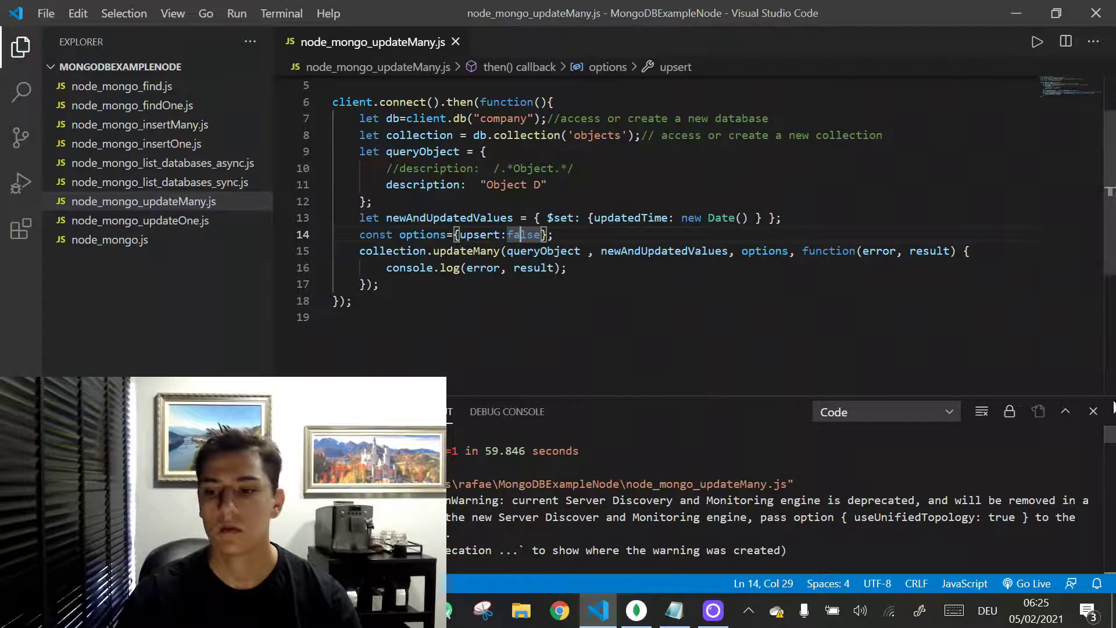
{"action": "left_click", "coordinate": [1064, 411]}
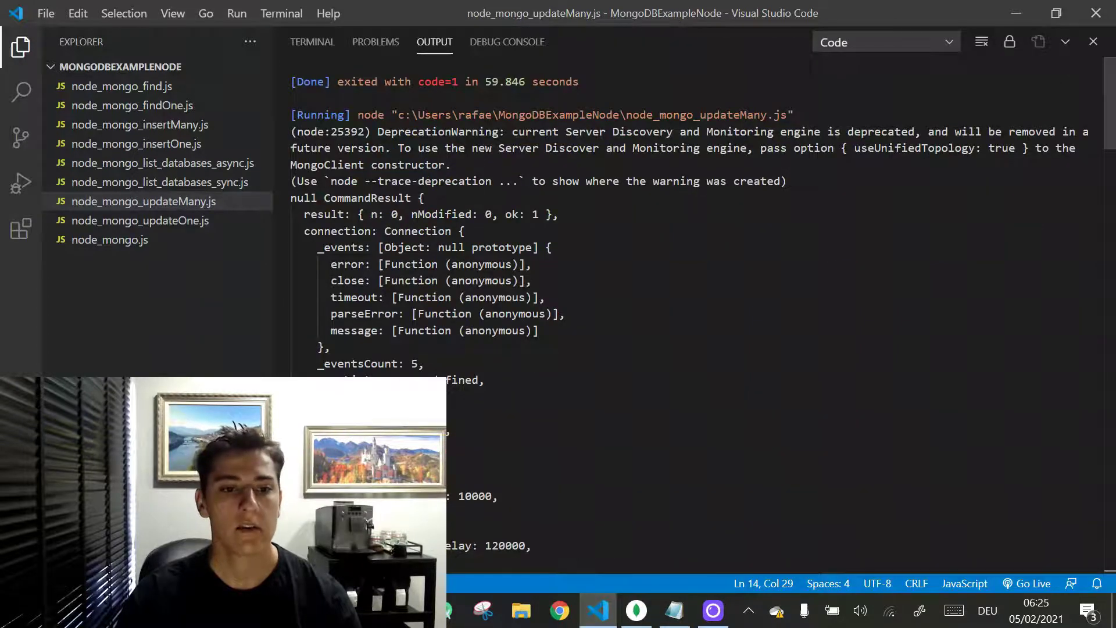
{"action": "left_click", "coordinate": [480, 214]}
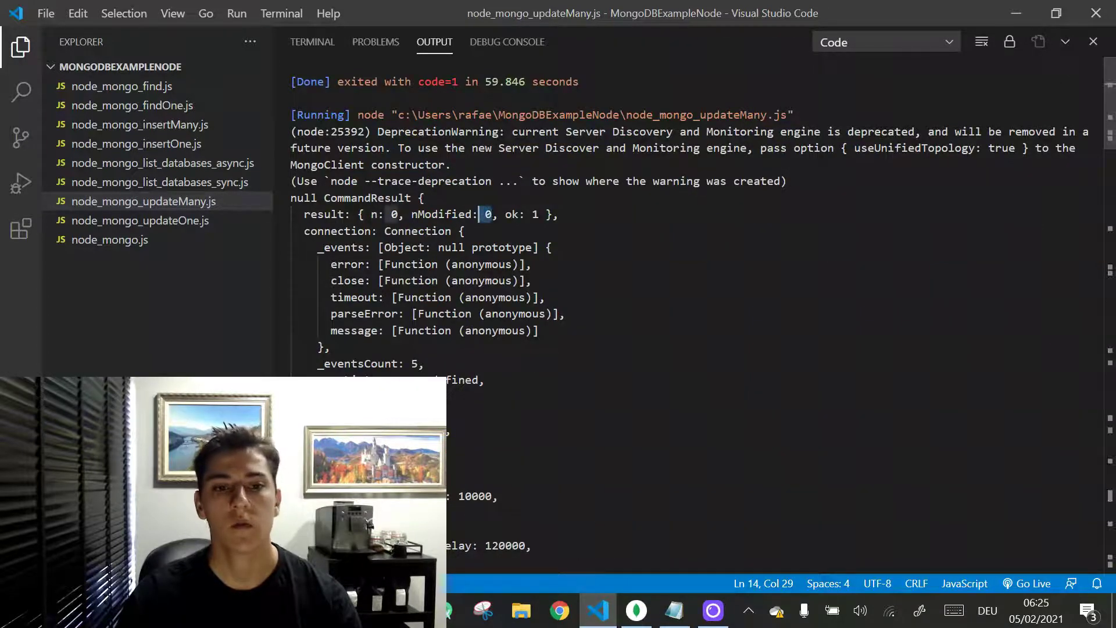
{"action": "left_click", "coordinate": [293, 197]}
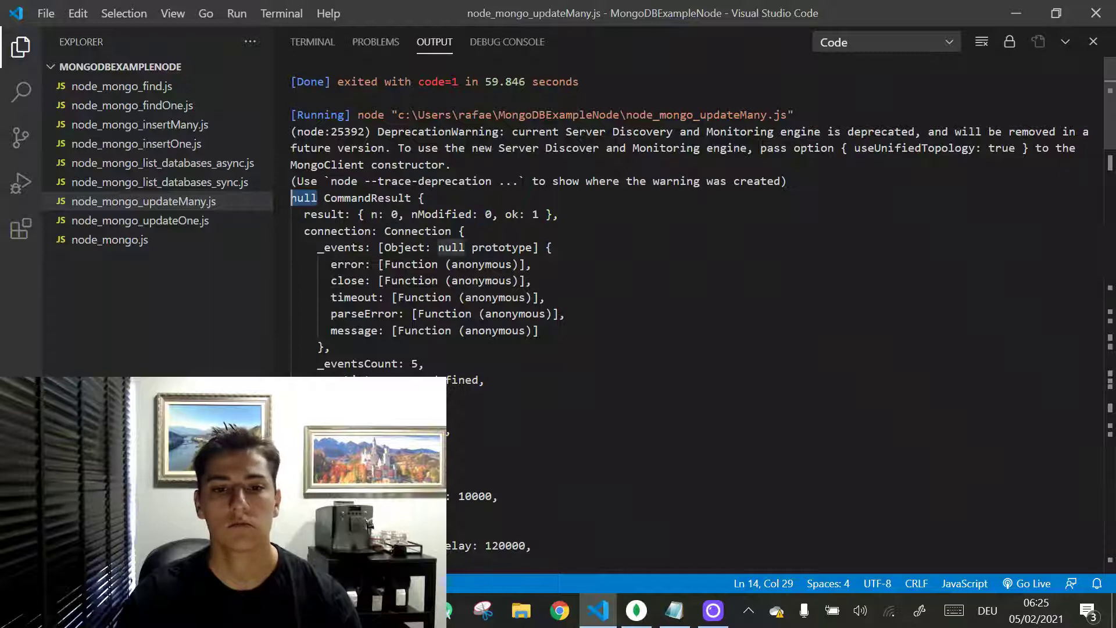
{"action": "left_click_drag", "start_coordinate": [546, 214], "coordinate": [425, 214]}
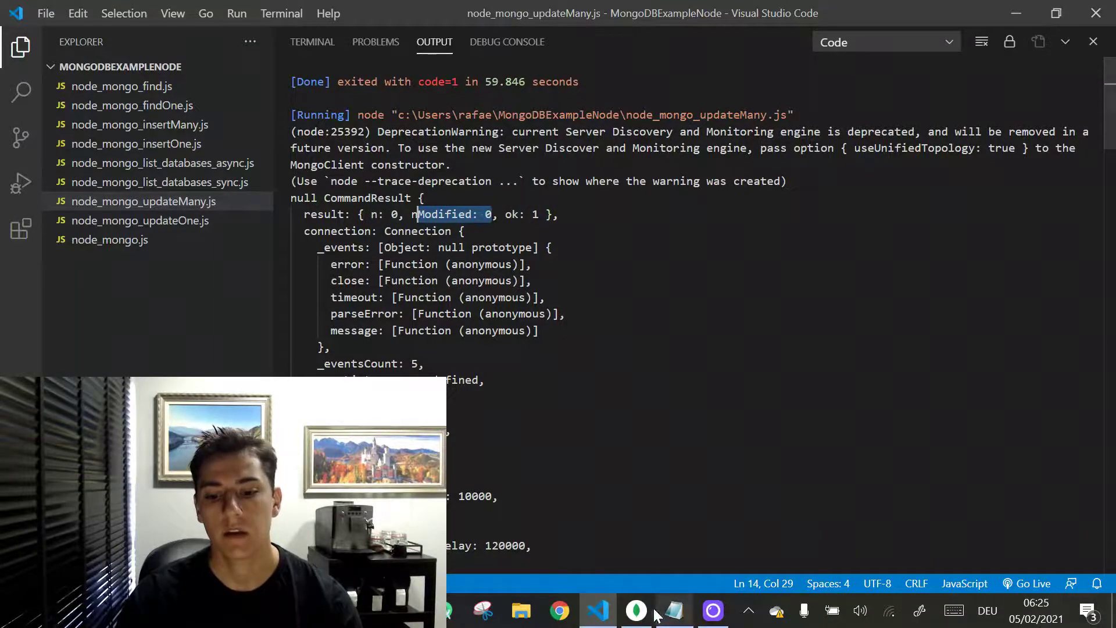
Refresh company.objects in Compass, confirming three documents and no Object D, then return to the script.
{"action": "left_click", "coordinate": [637, 611]}
{"action": "left_click", "coordinate": [1058, 215]}
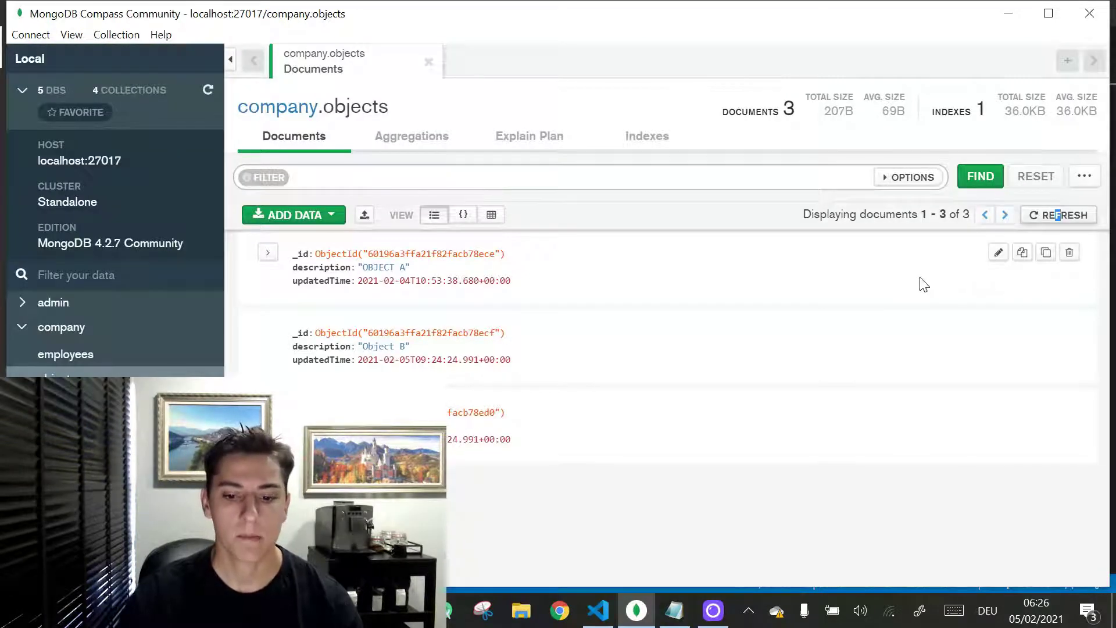
{"action": "left_click", "coordinate": [599, 610]}
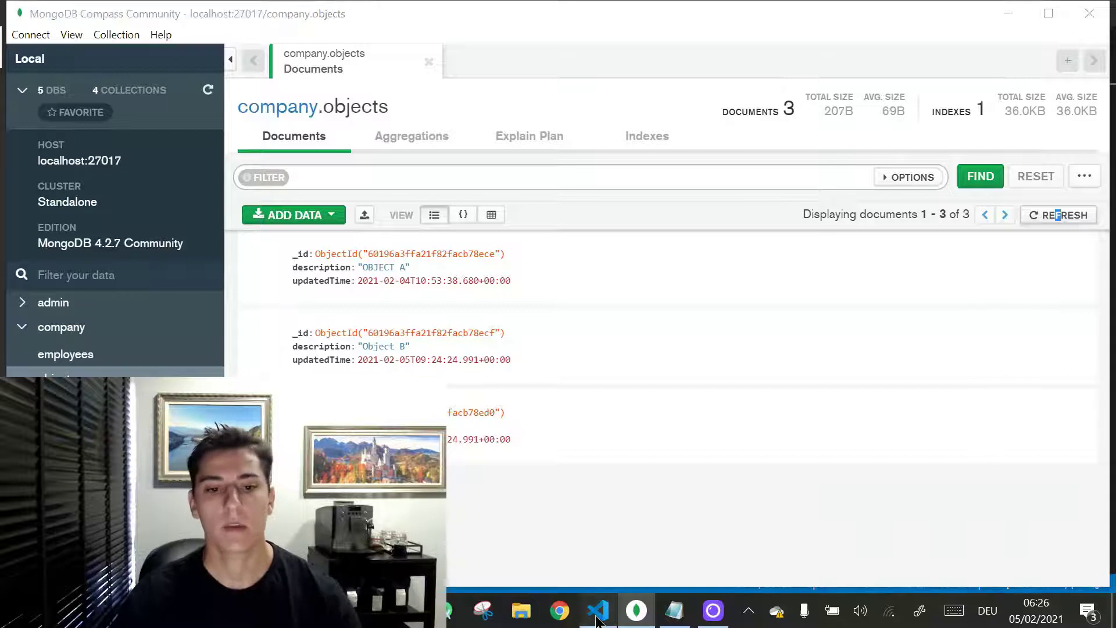
{"action": "left_click", "coordinate": [1065, 44]}
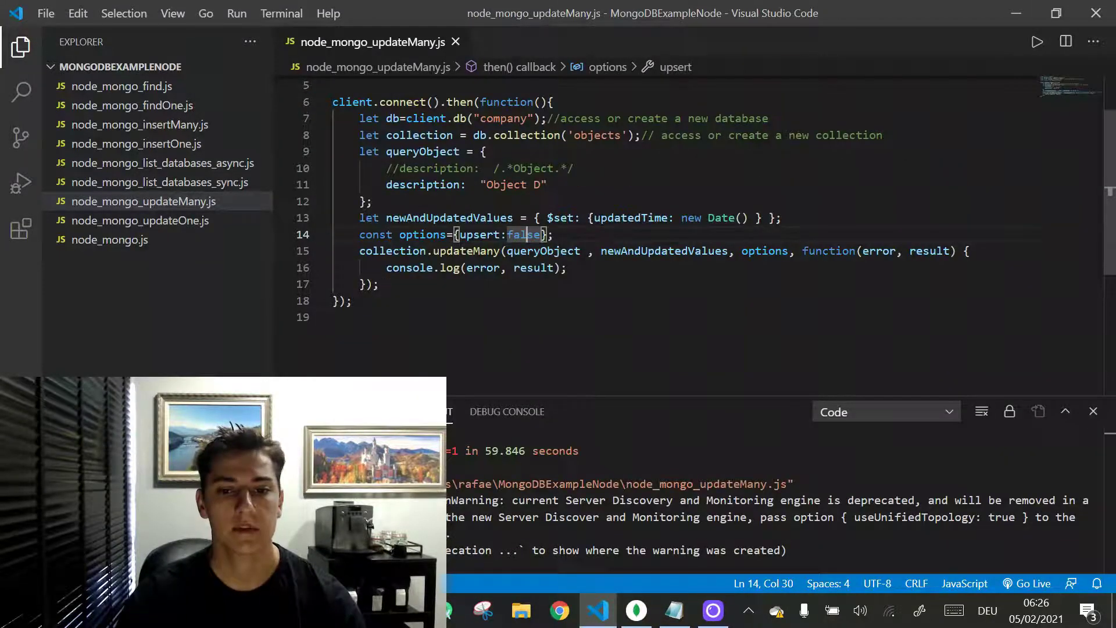
Change line 14's upsert value from false to true and save the script.
{"action": "double_click", "coordinate": [527, 235]}
{"action": "type", "text": "t"}
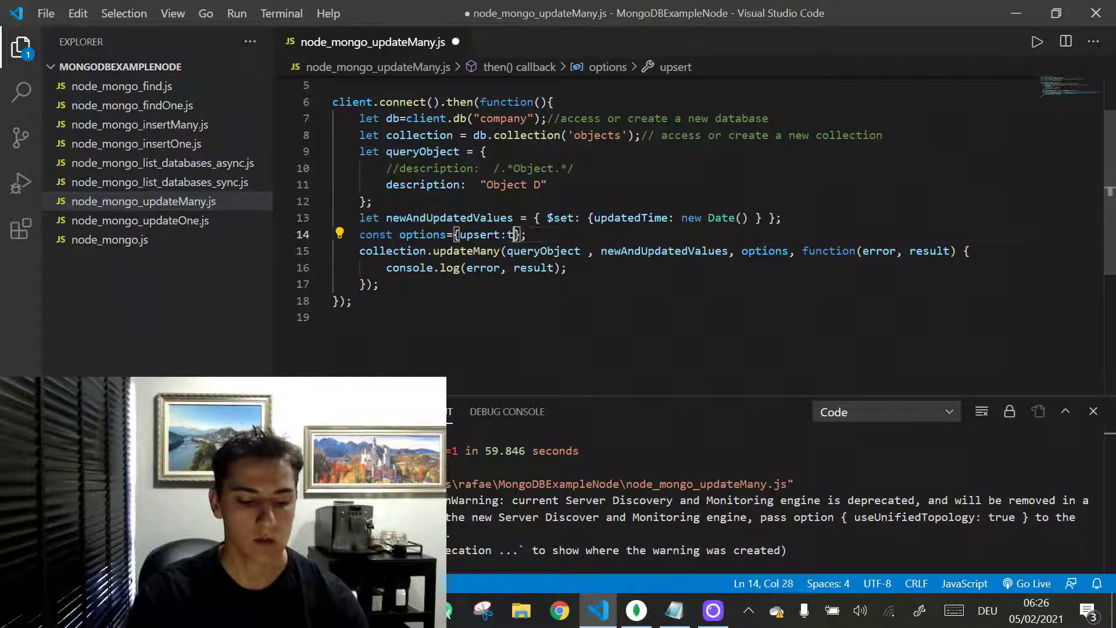
{"action": "type", "text": "rue"}
{"action": "key", "text": "ctrl+s"}
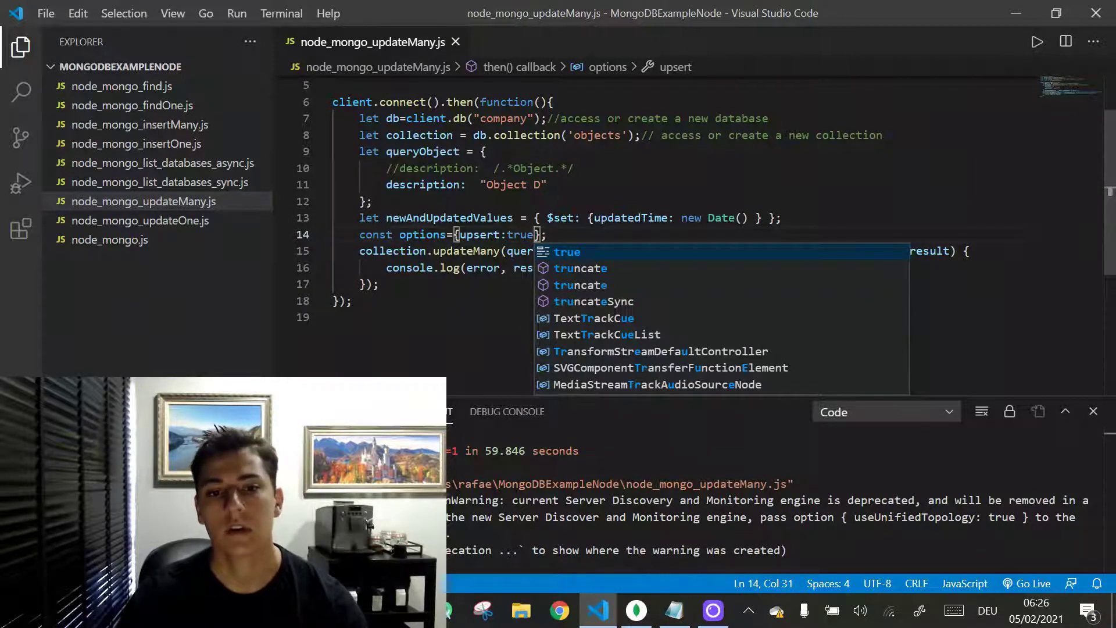
{"action": "left_click", "coordinate": [679, 200]}
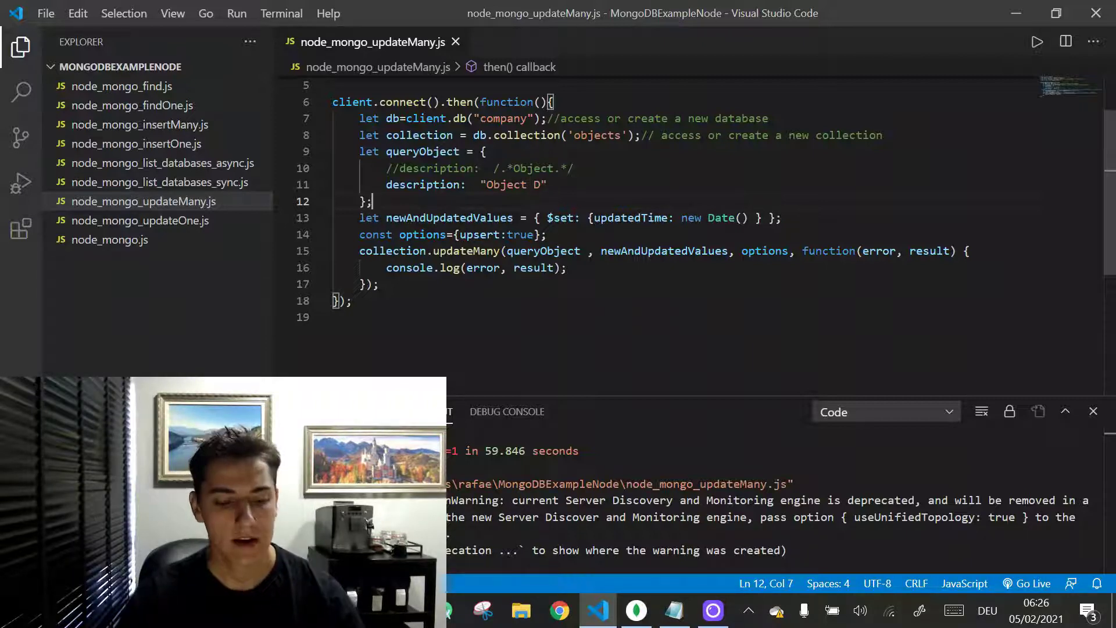
Clear the previous run output and make the Output panel taller.
{"action": "right_click", "coordinate": [813, 462]}
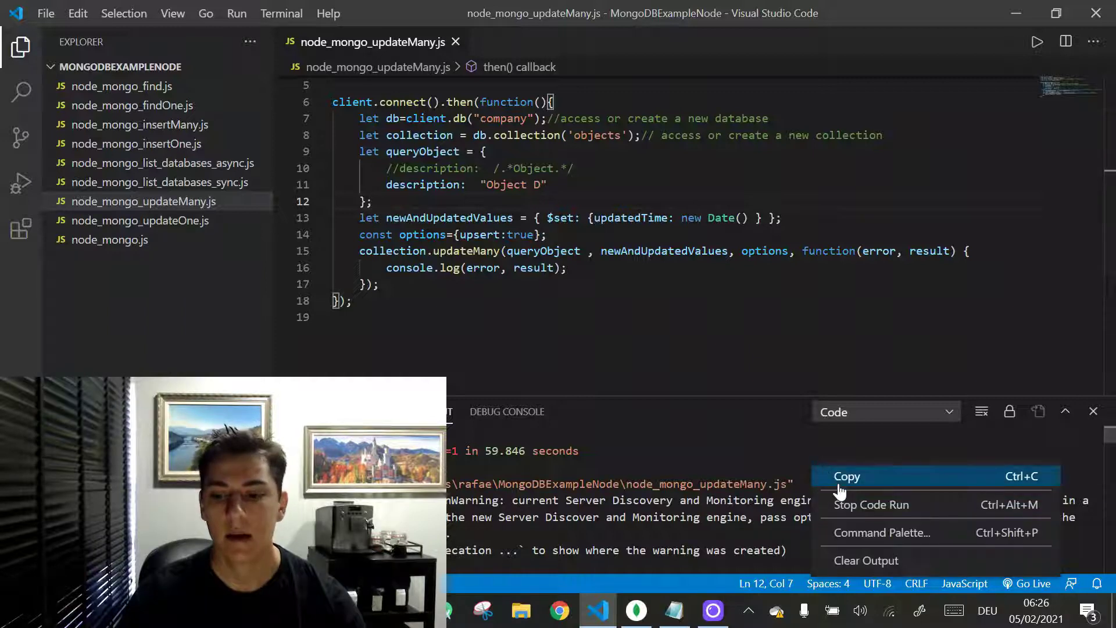
{"action": "left_click", "coordinate": [864, 562]}
{"action": "right_click", "coordinate": [794, 479]}
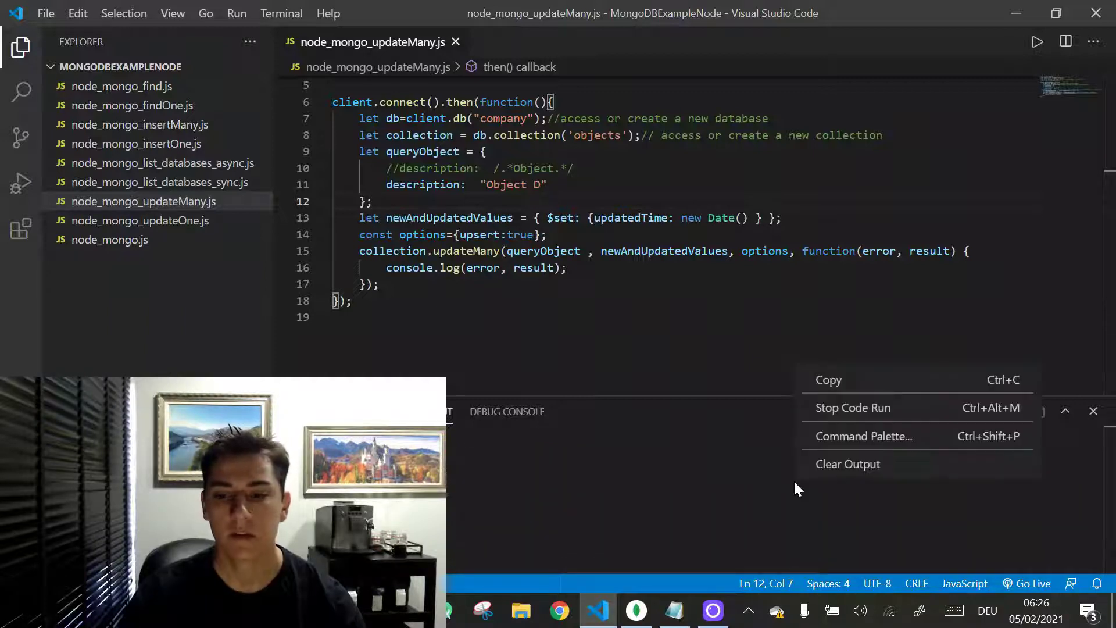
{"action": "left_click", "coordinate": [822, 408]}
{"action": "left_click_drag", "start_coordinate": [742, 395], "coordinate": [742, 325]}
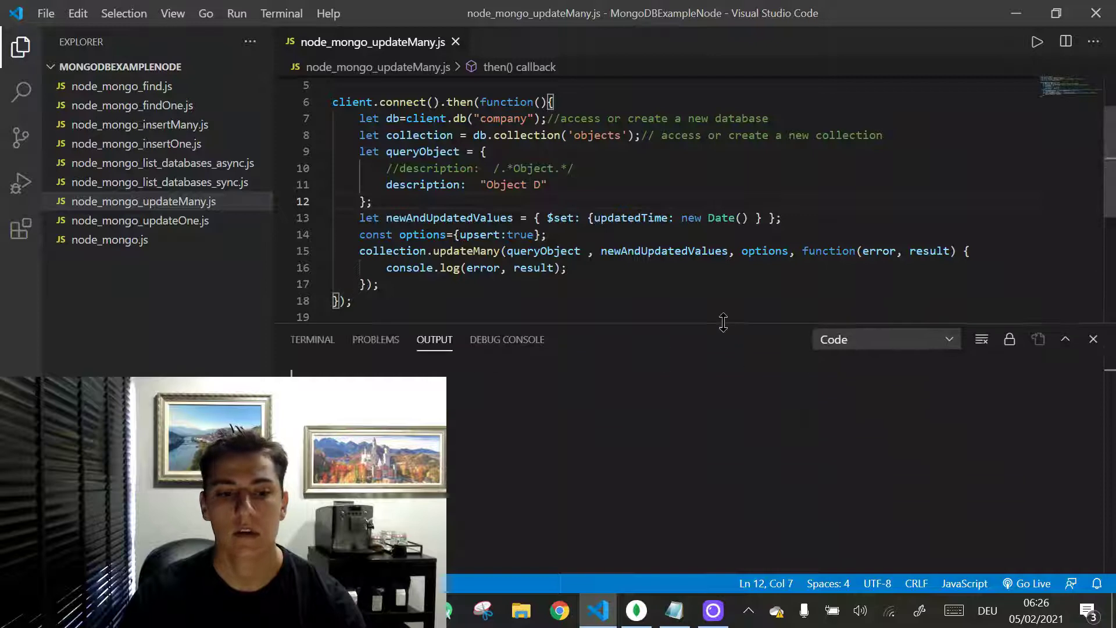
Run the updateMany script and highlight the n: 1 and upsertedCount: 1 results.
{"action": "left_click", "coordinate": [1038, 44]}
{"action": "left_click", "coordinate": [1065, 340]}
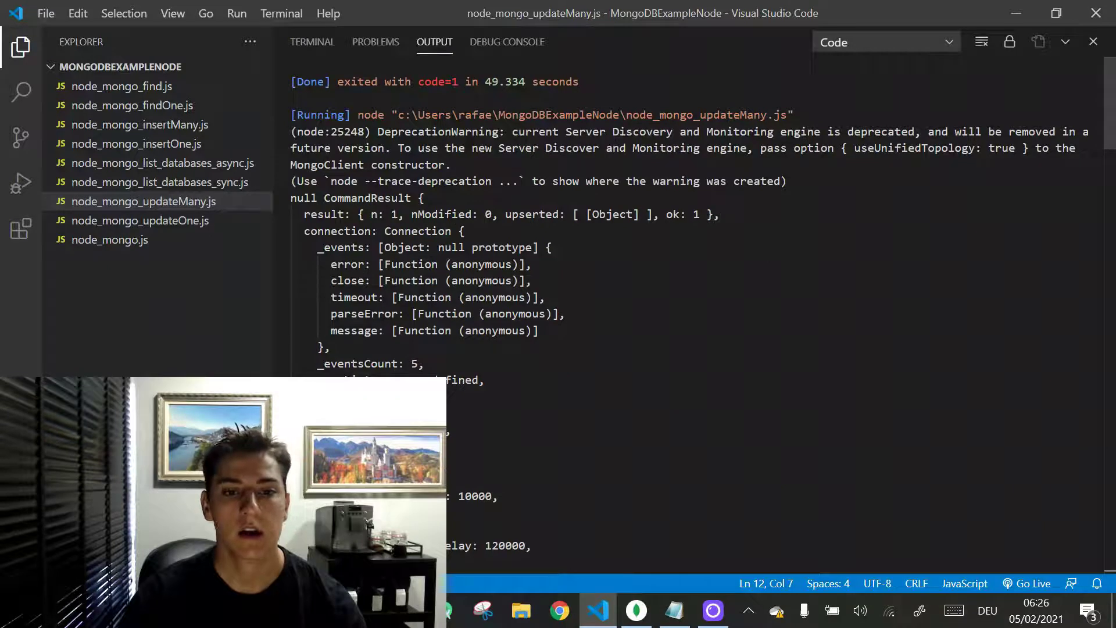
{"action": "left_click_drag", "start_coordinate": [398, 214], "coordinate": [373, 214]}
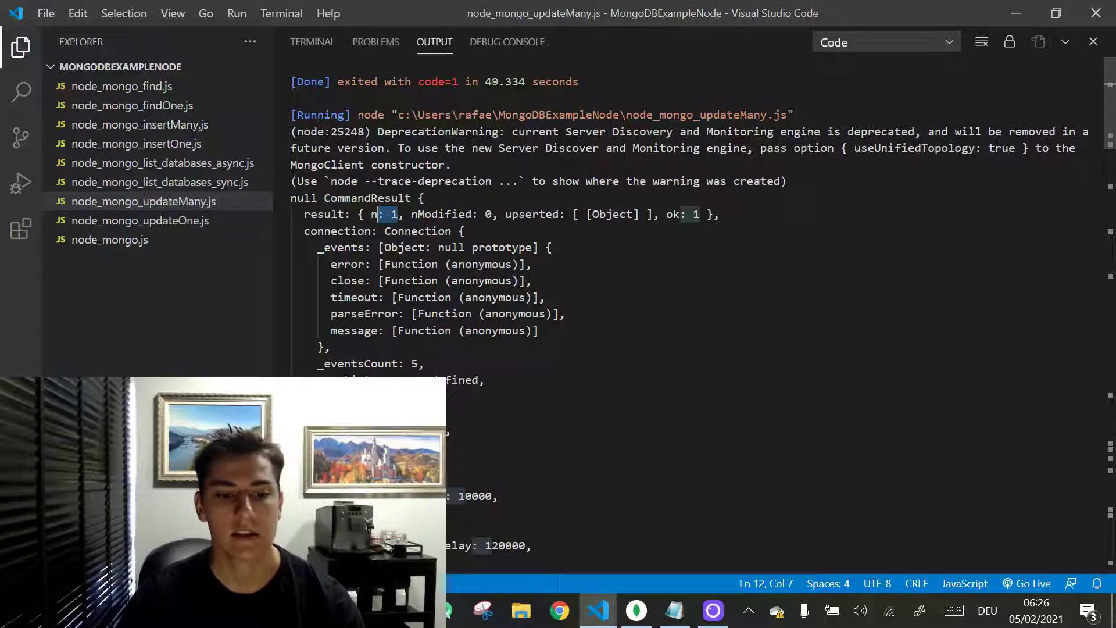
{"action": "scroll", "coordinate": [373, 214], "scroll_direction": "down", "scroll_amount": 5}
{"action": "scroll", "coordinate": [374, 214], "scroll_direction": "down", "scroll_amount": 5}
{"action": "scroll", "coordinate": [374, 214], "scroll_direction": "down", "scroll_amount": 5}
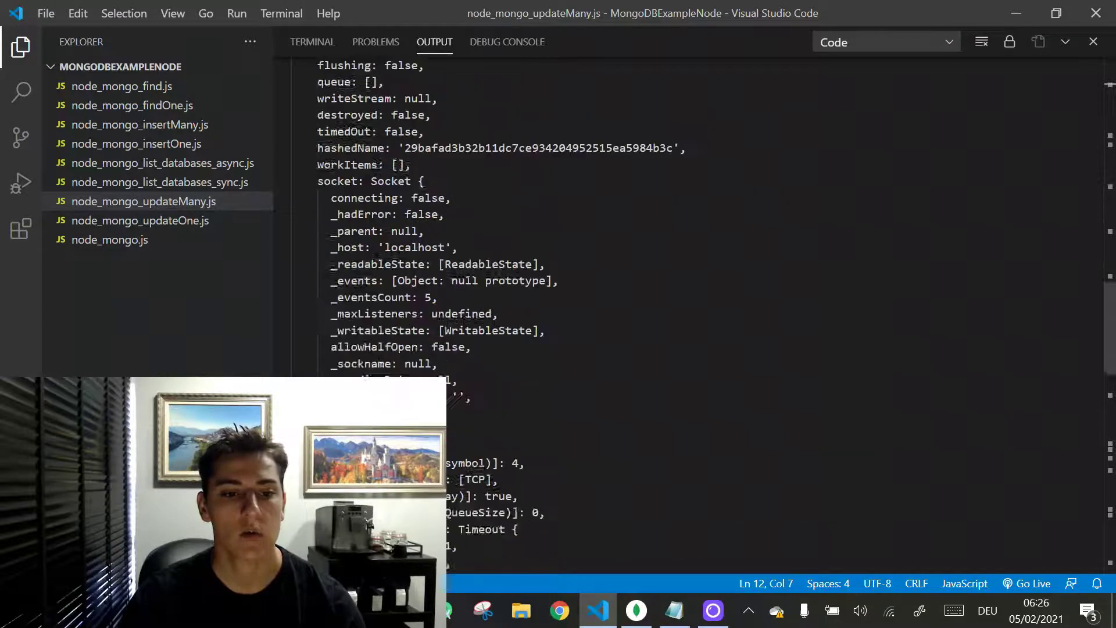
{"action": "scroll", "coordinate": [373, 214], "scroll_direction": "down", "scroll_amount": 5}
{"action": "scroll", "coordinate": [374, 214], "scroll_direction": "down", "scroll_amount": 3}
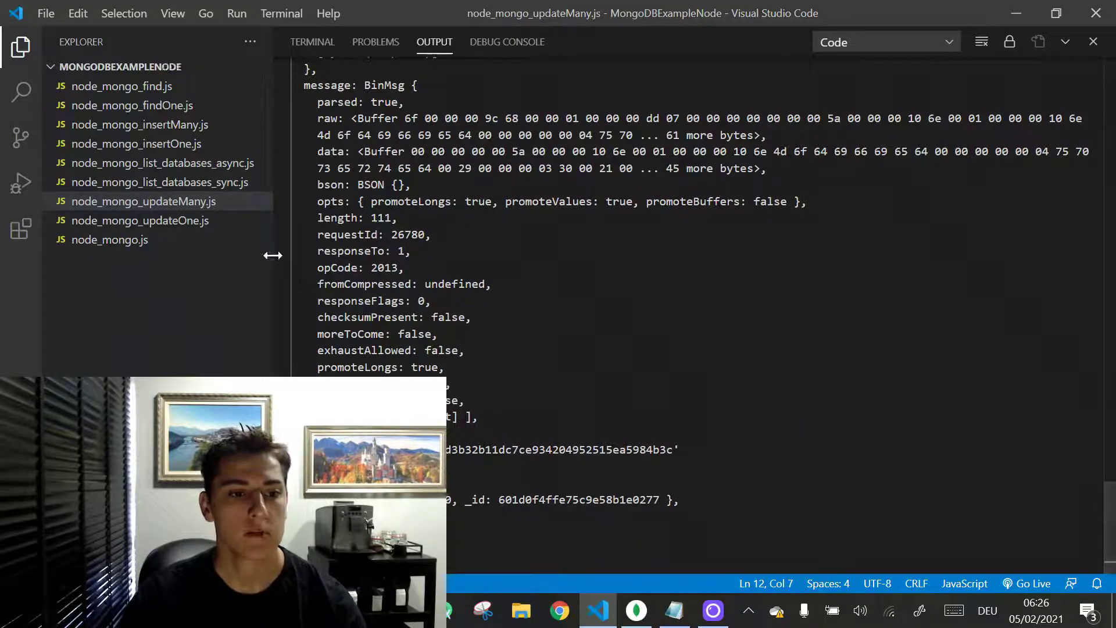
{"action": "left_click_drag", "start_coordinate": [273, 255], "coordinate": [599, 226]}
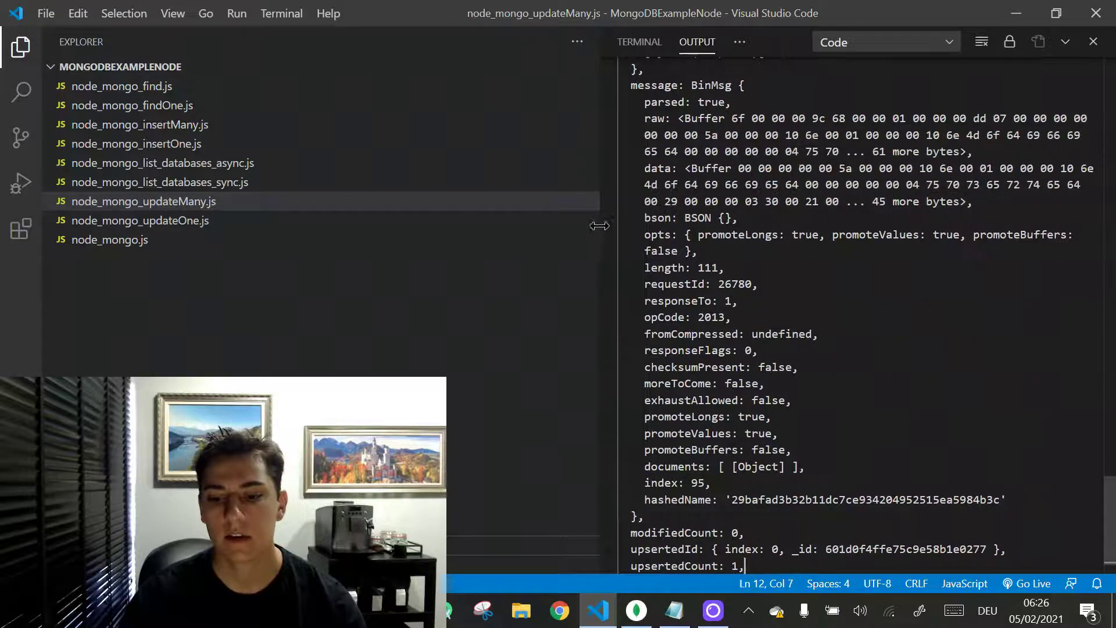
{"action": "left_click_drag", "start_coordinate": [747, 566], "coordinate": [619, 563]}
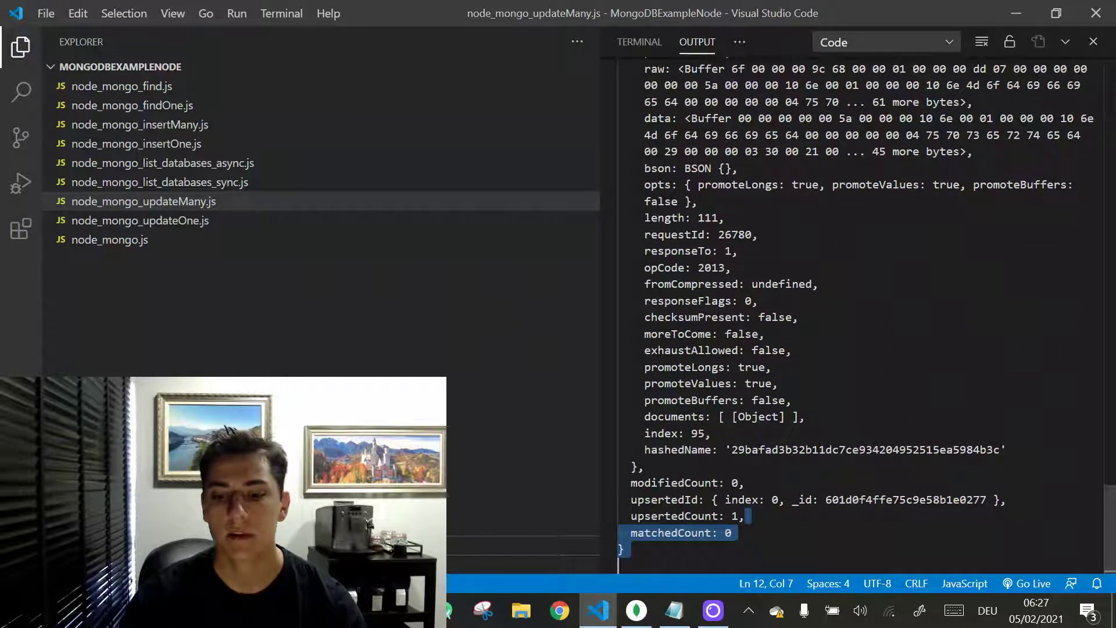
{"action": "left_click_drag", "start_coordinate": [637, 516], "coordinate": [745, 516]}
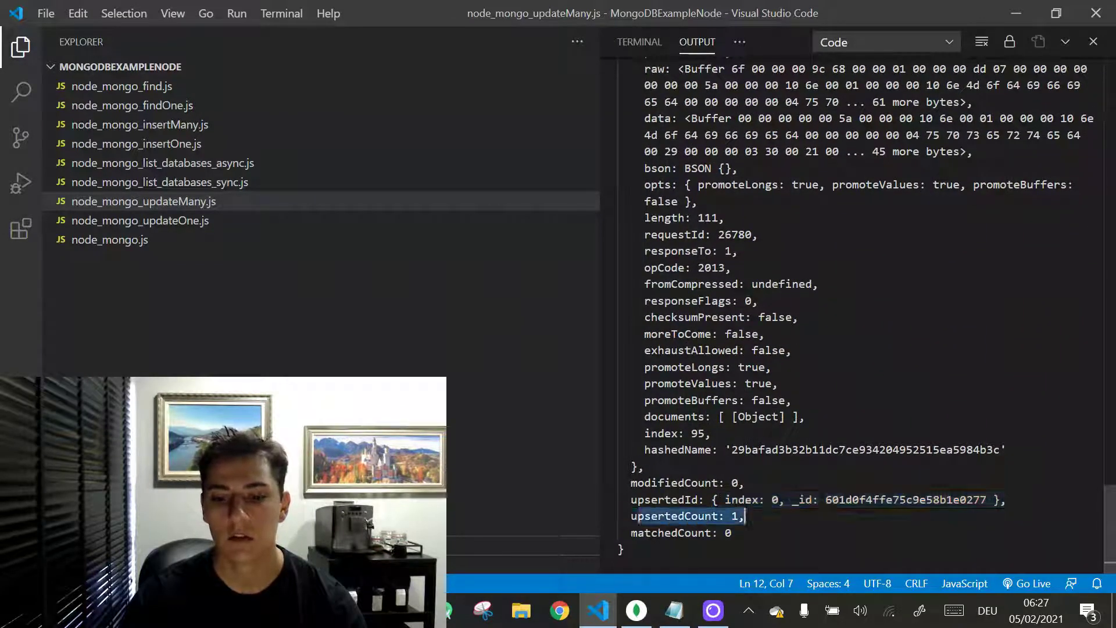
Refresh company.objects in Compass to show documents 1–4 of 4, then return to VS Code.
{"action": "left_click", "coordinate": [636, 610]}
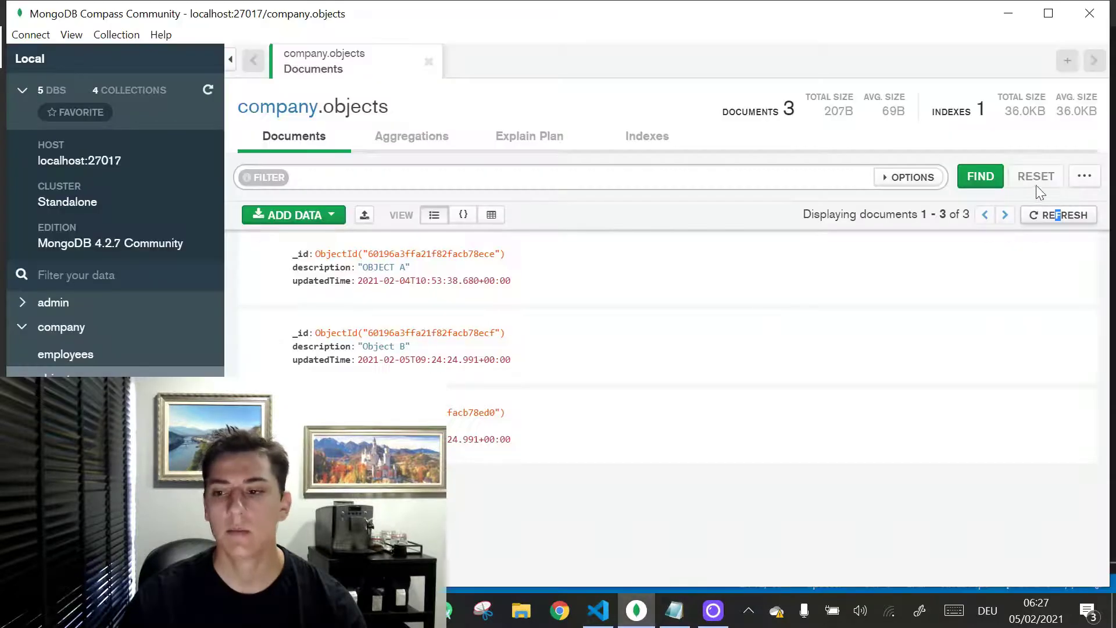
{"action": "left_click", "coordinate": [1036, 215]}
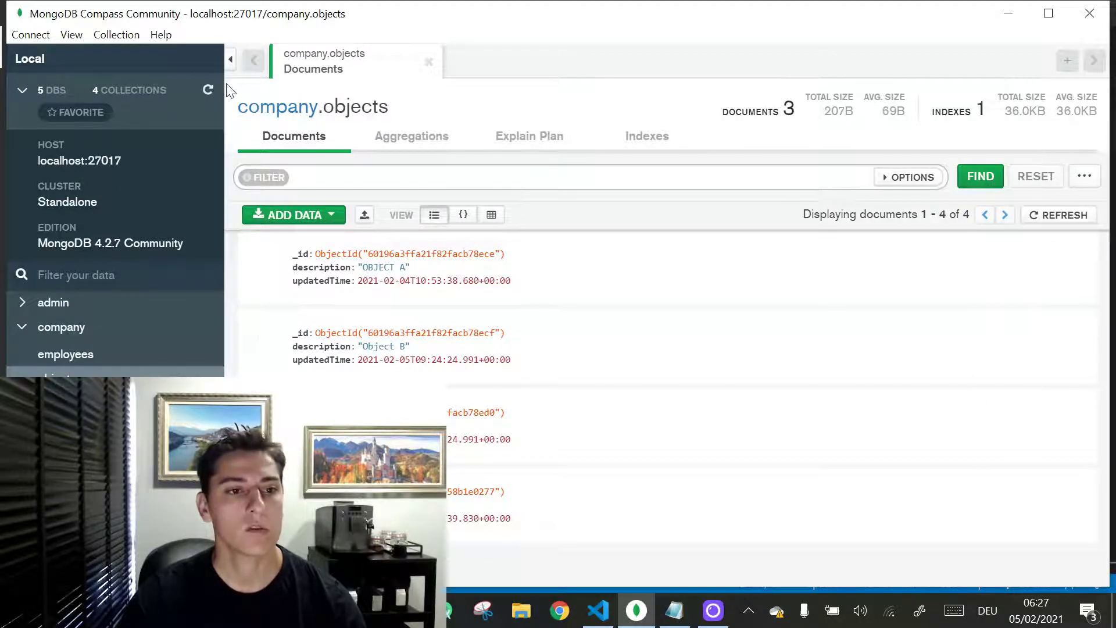
{"action": "left_click", "coordinate": [600, 612]}
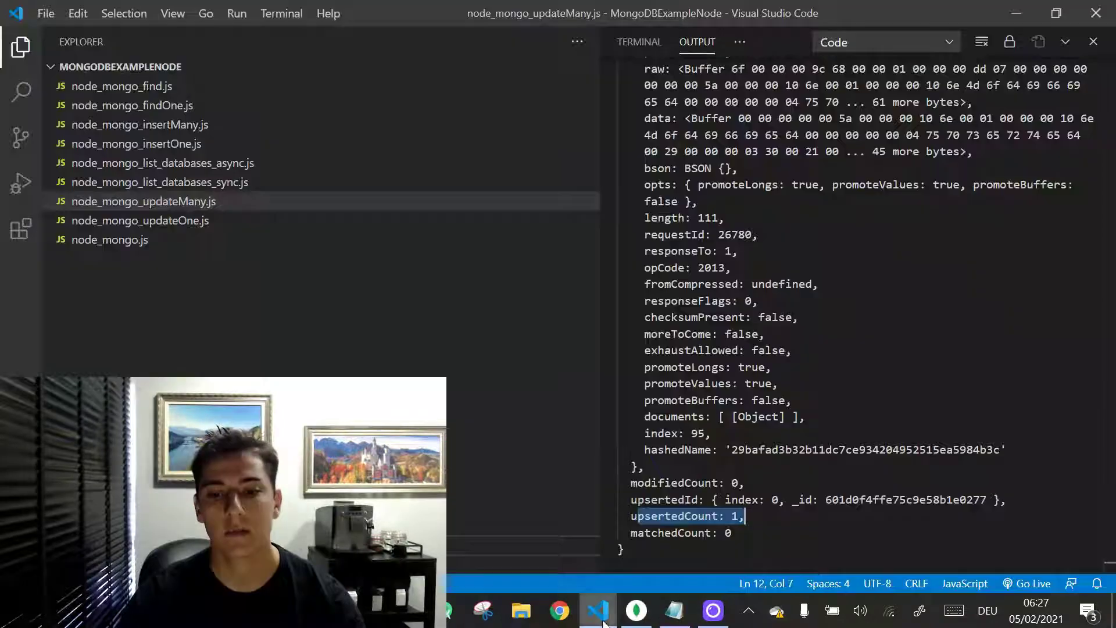
Restore the Output panel size, narrow the Explorer sidebar, and highlight upsert:true on line 14.
{"action": "left_click", "coordinate": [1065, 41]}
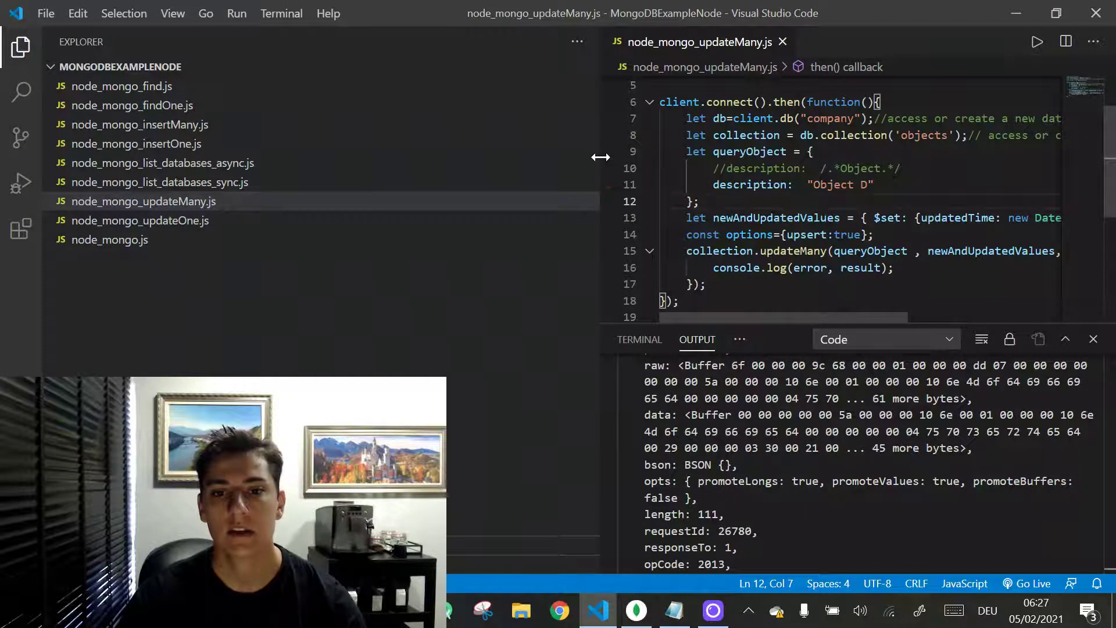
{"action": "left_click_drag", "start_coordinate": [601, 154], "coordinate": [189, 236]}
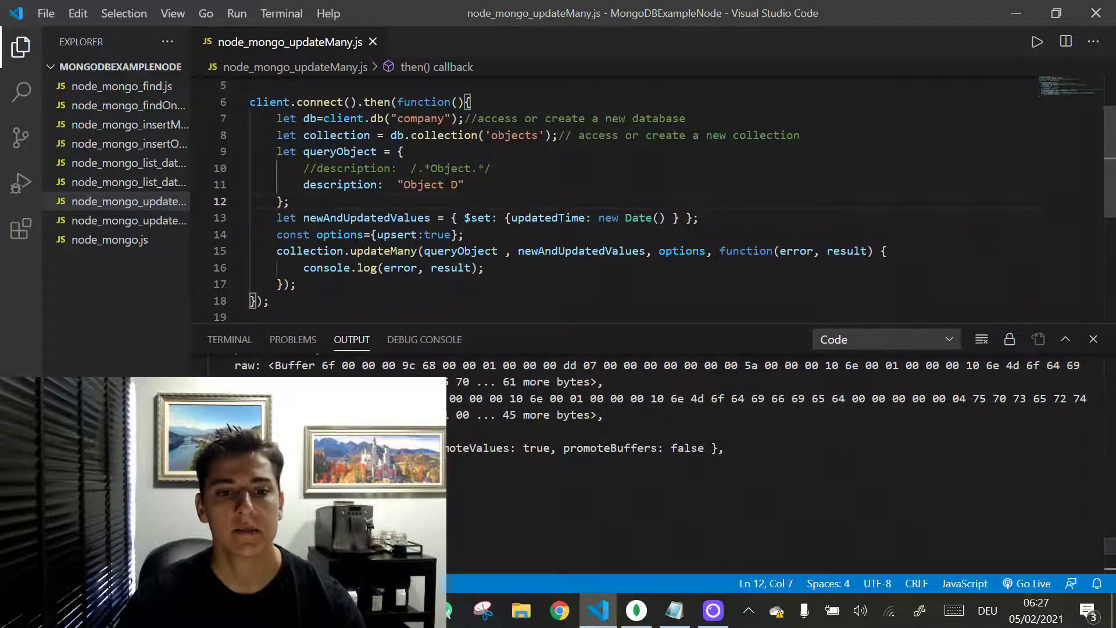
{"action": "left_click_drag", "start_coordinate": [371, 235], "coordinate": [452, 234]}
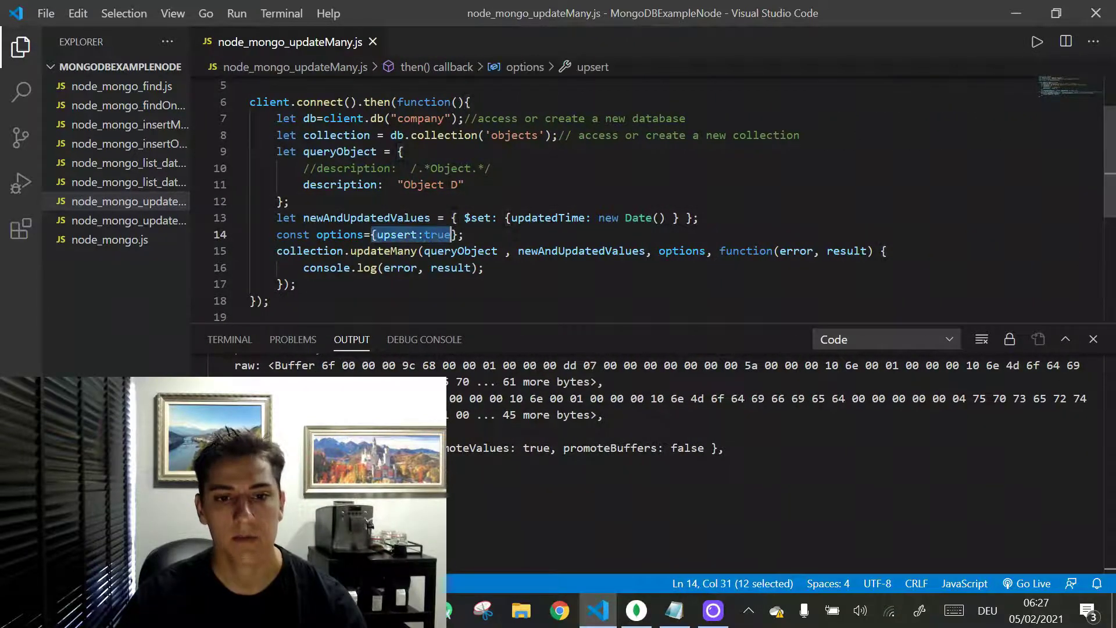